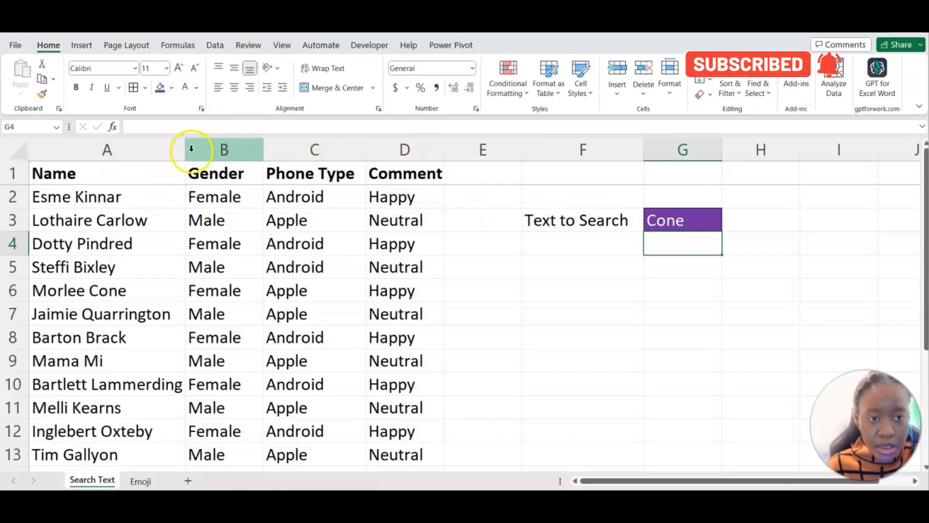
Select A2:D19 and start a new conditional formatting rule that uses a formula.
left_click_drag(83, 197, 382, 405)
scroll(383, 404, "up", 3)
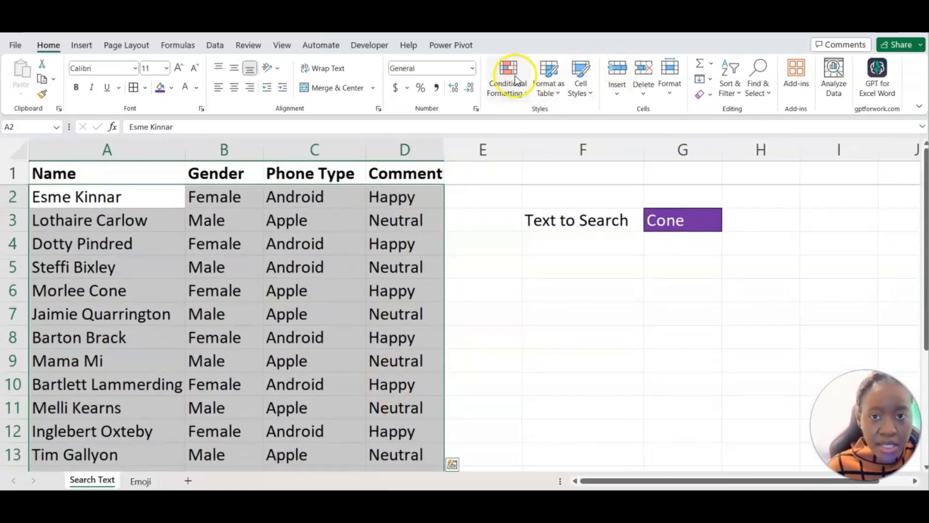
left_click(507, 92)
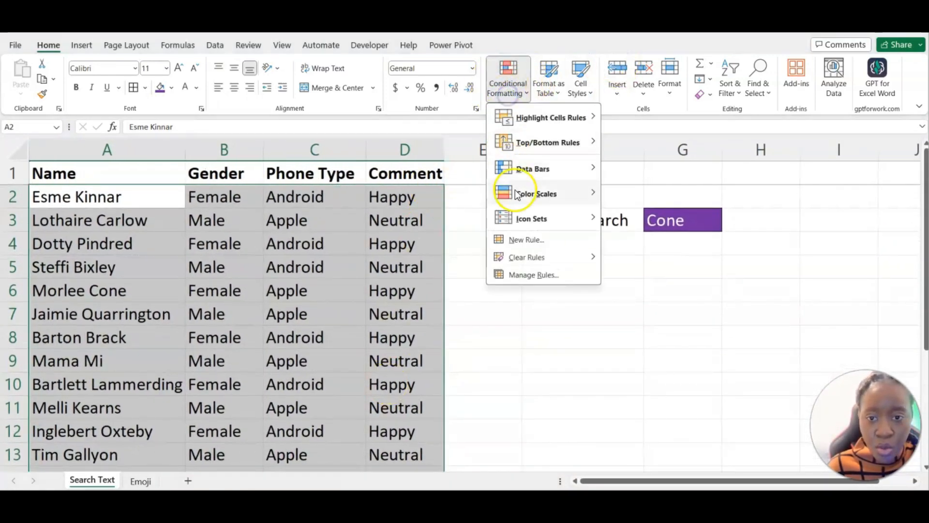
left_click(531, 239)
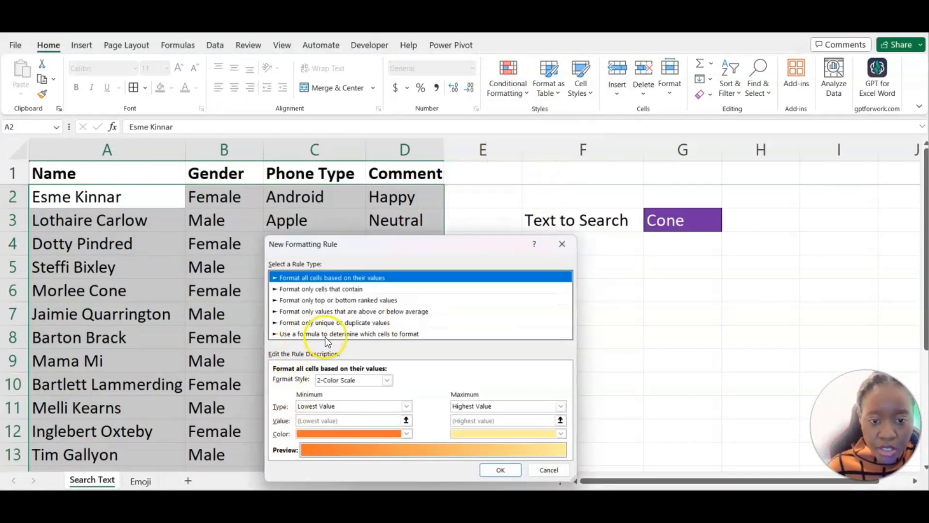
left_click(348, 334)
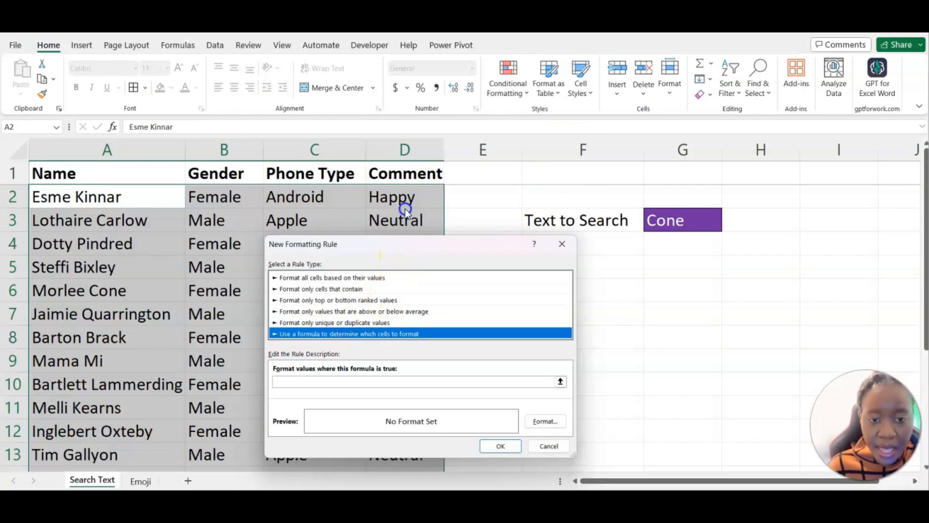
left_click_drag(392, 243, 387, 190)
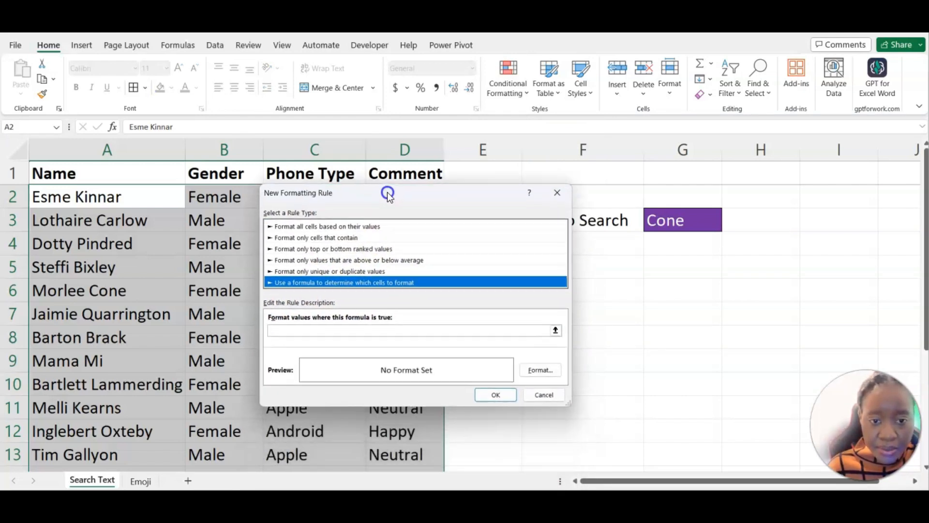
Enter the rule formula =SEARCH($G$3,$A2&$B2&$C2&$D2) referencing search cell G3.
left_click(302, 328)
type("=SEARCH(")
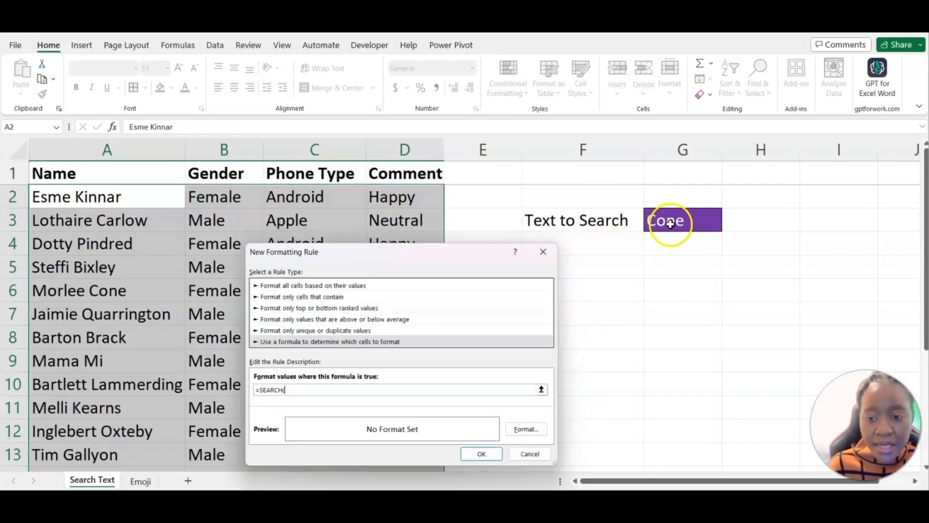
left_click(669, 223)
left_click(302, 390)
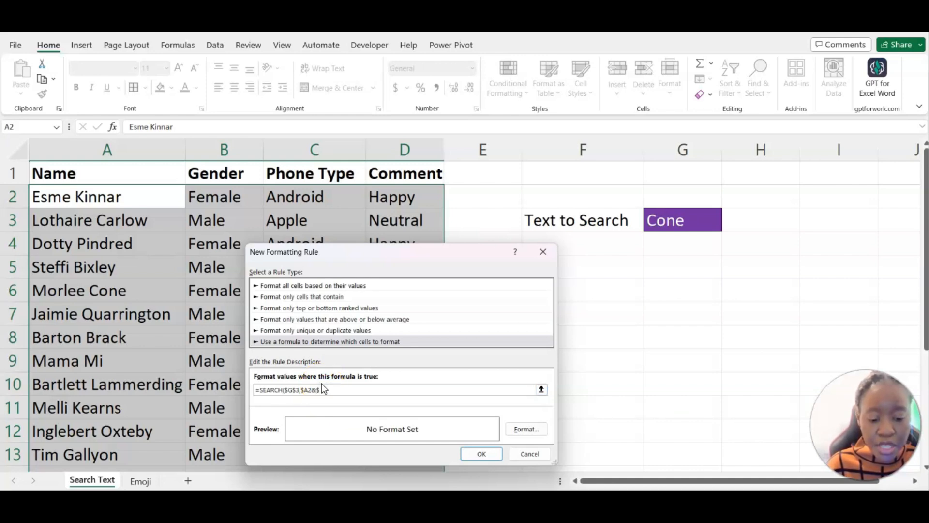
type("B2&$C2&")
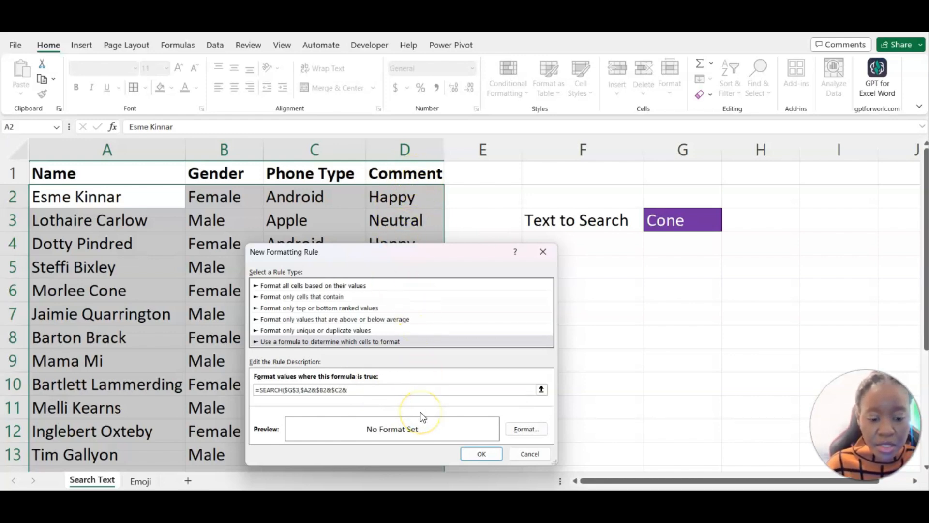
type("$")
type("D2")
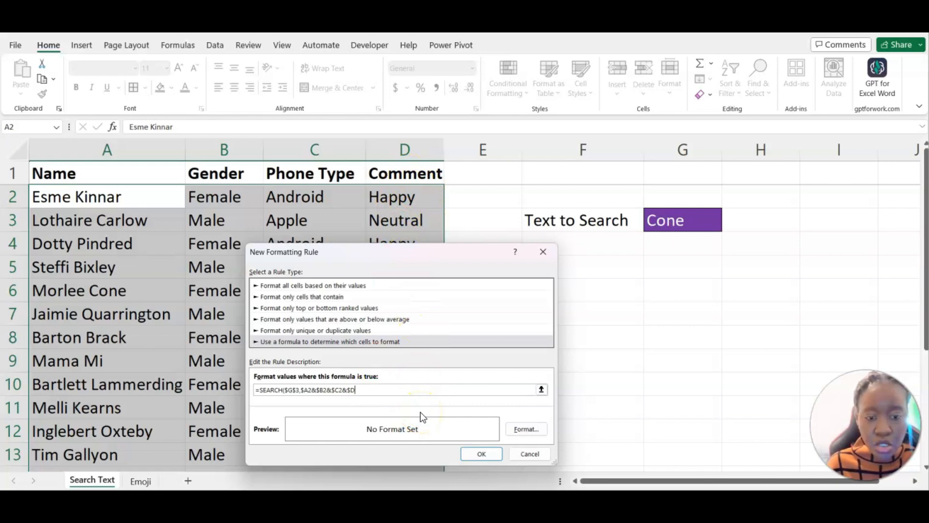
type(")")
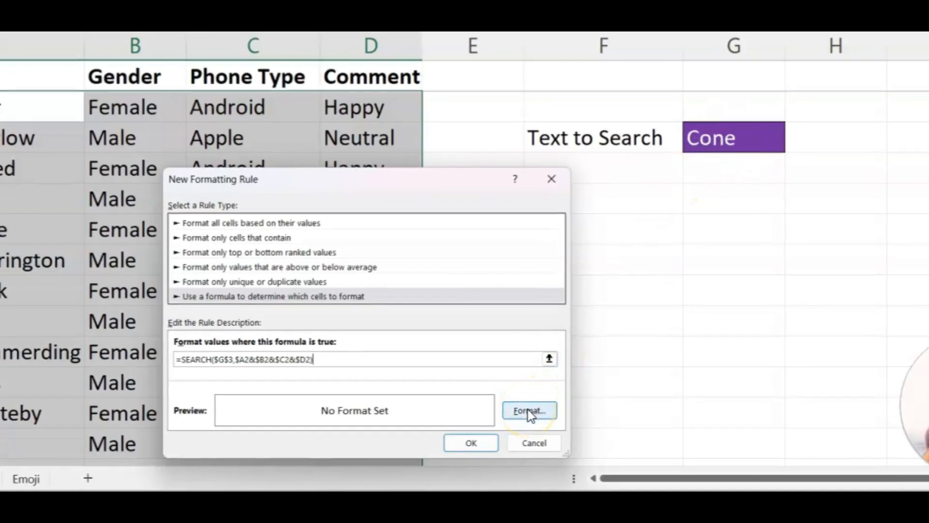
left_click(528, 411)
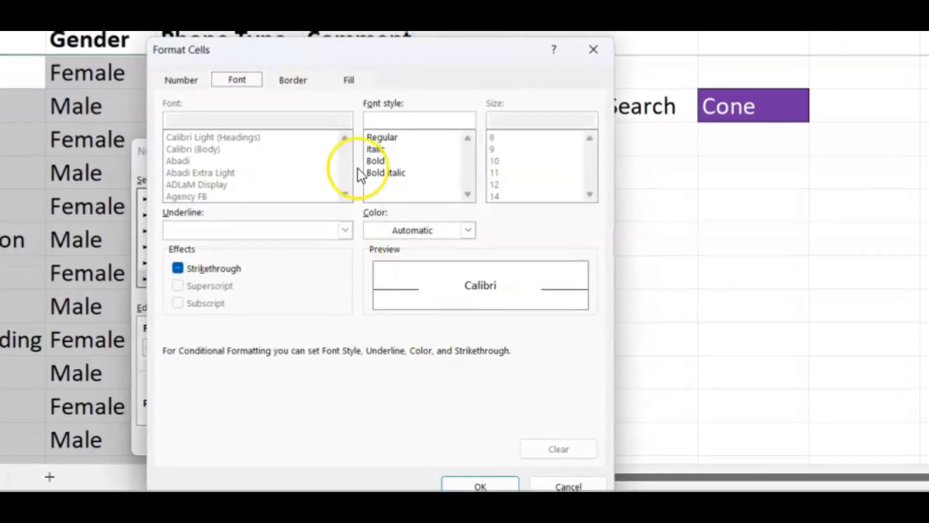
left_click(342, 57)
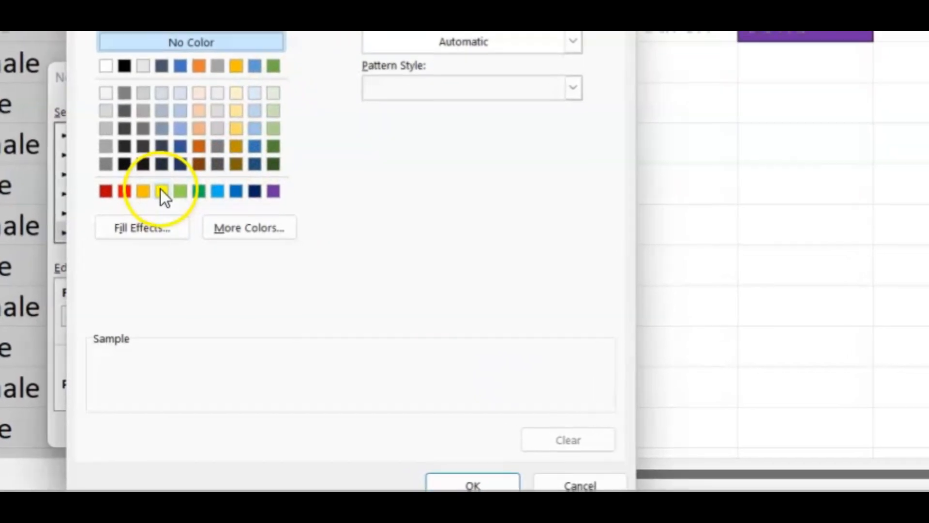
left_click(170, 199)
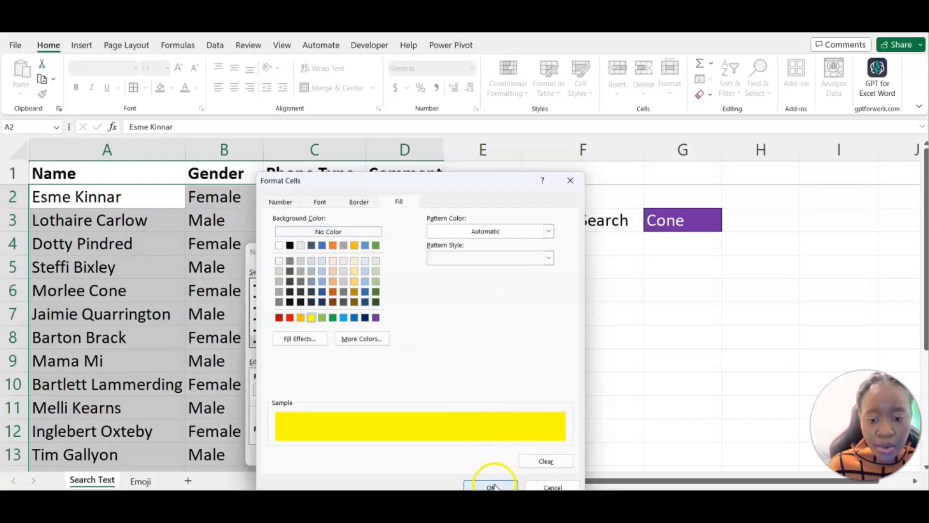
left_click(489, 484)
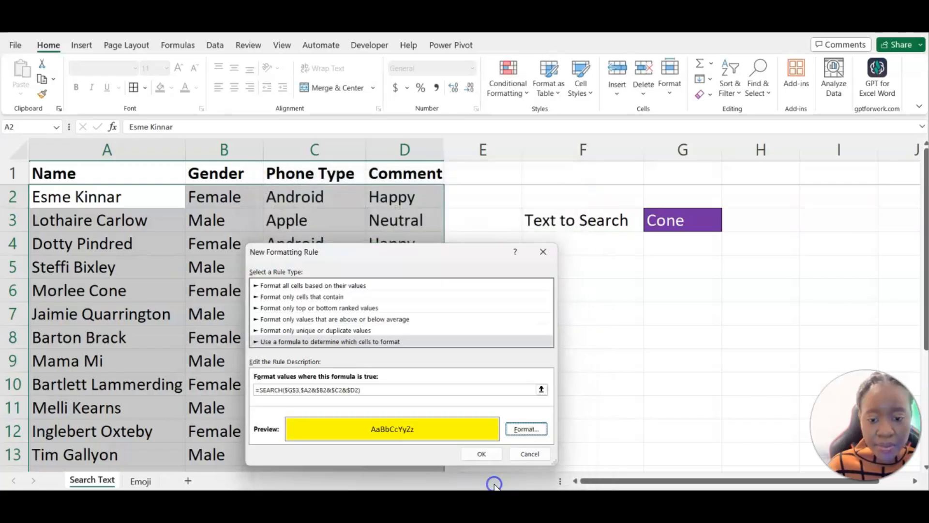
left_click(492, 455)
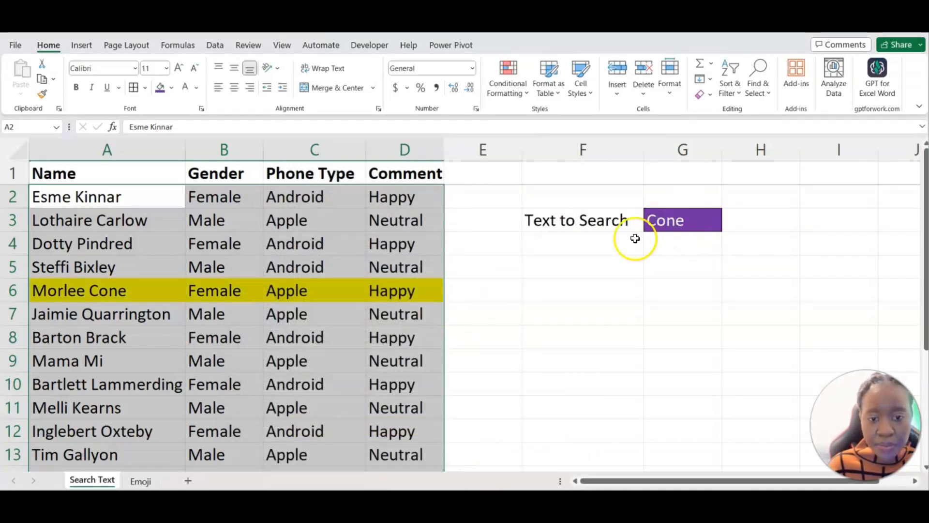
Test the rule by changing the search text in G3 to Carlow.
left_click(478, 308)
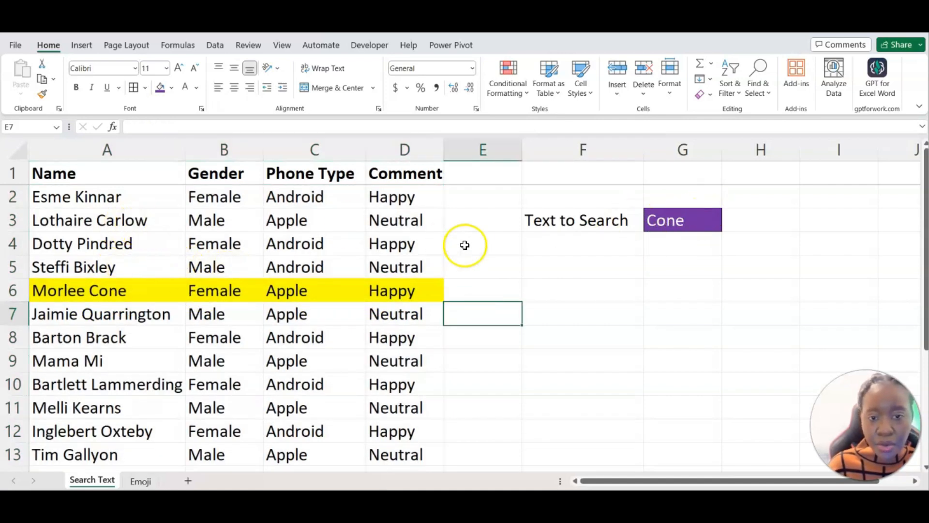
left_click(705, 220)
type("Carlow")
key("Return")
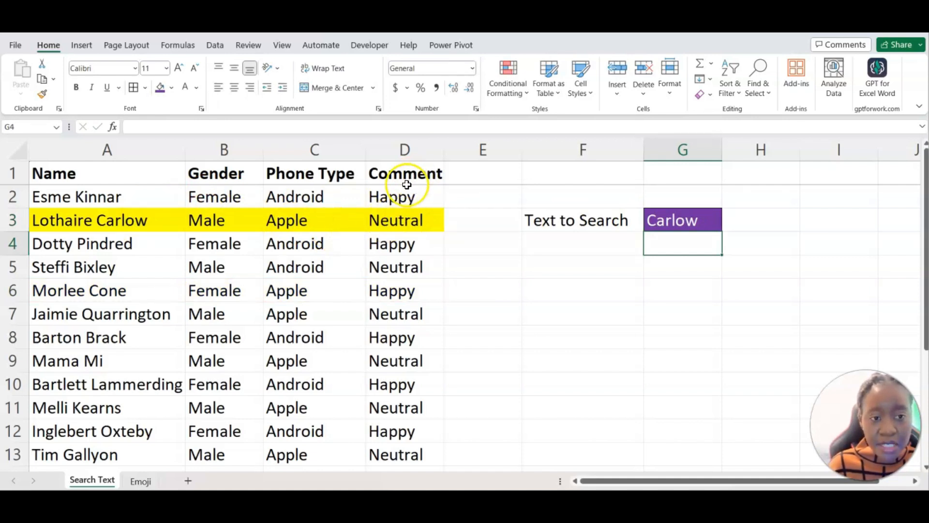
Enter Cone as D7's comment and set G3 back to Cone, highlighting rows 6 and 7.
left_click(398, 292)
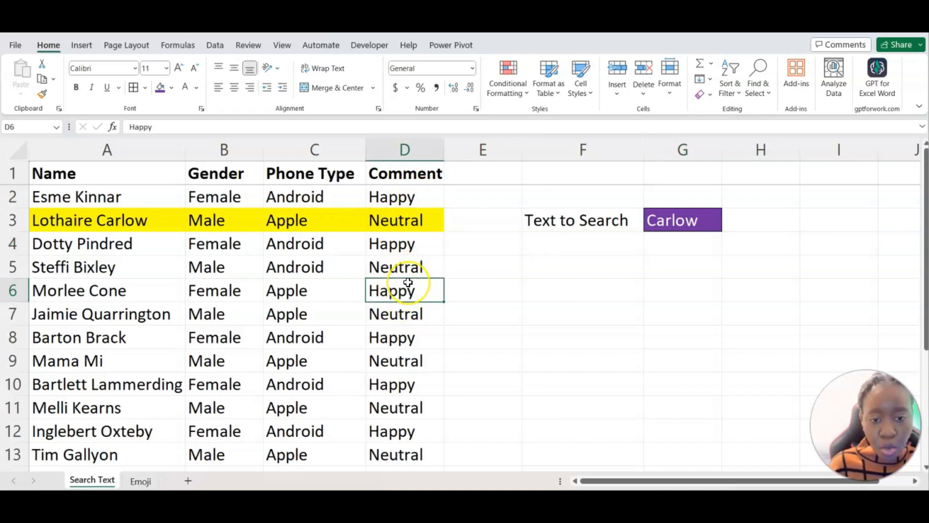
left_click(408, 324)
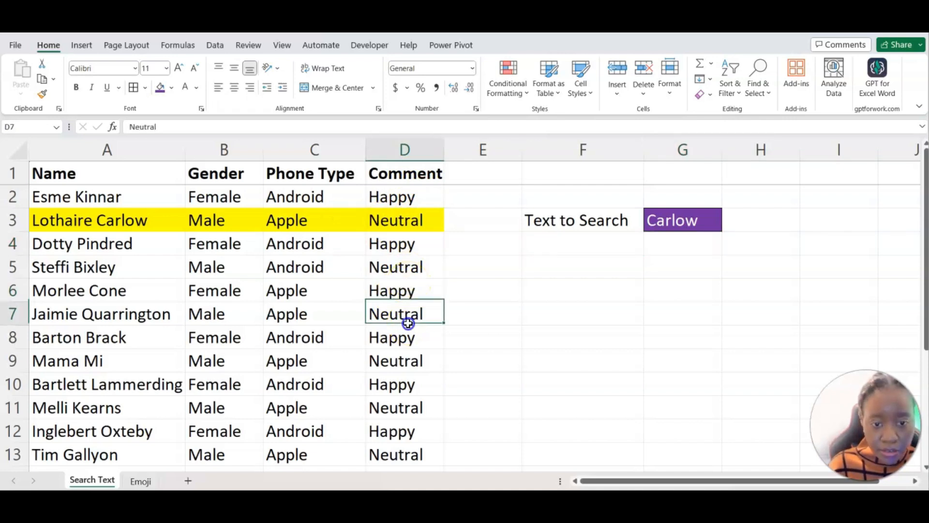
type("Cone")
key("Return")
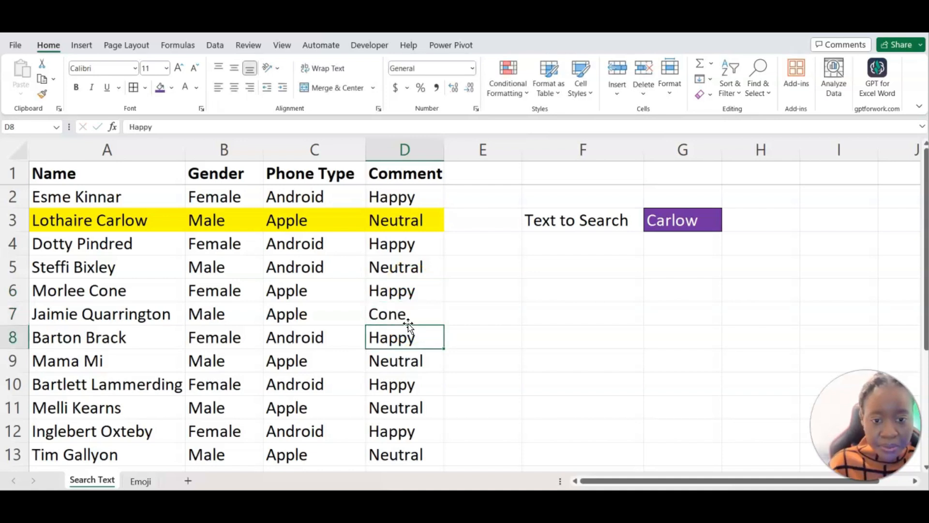
left_click_drag(102, 293, 394, 313)
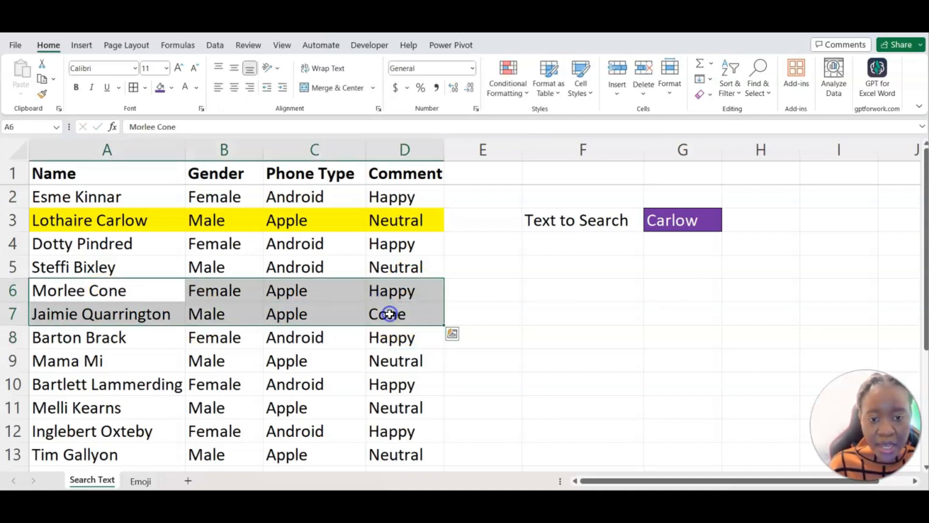
left_click(389, 314)
left_click(676, 221)
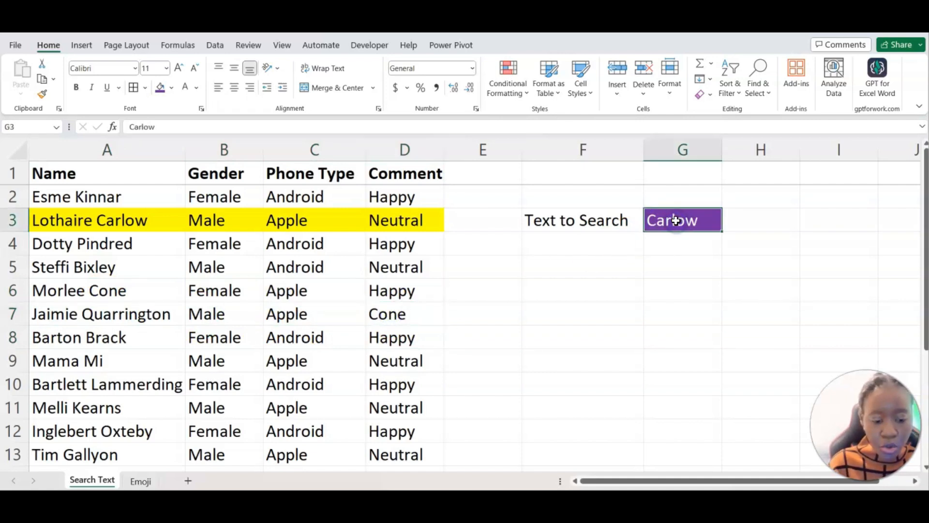
type("Cone")
key("Return")
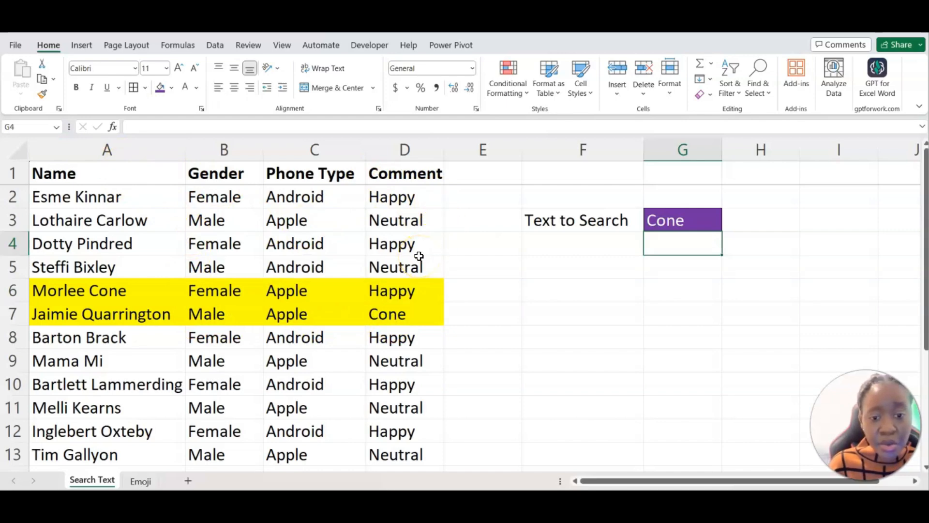
scroll(418, 256, "down", 4)
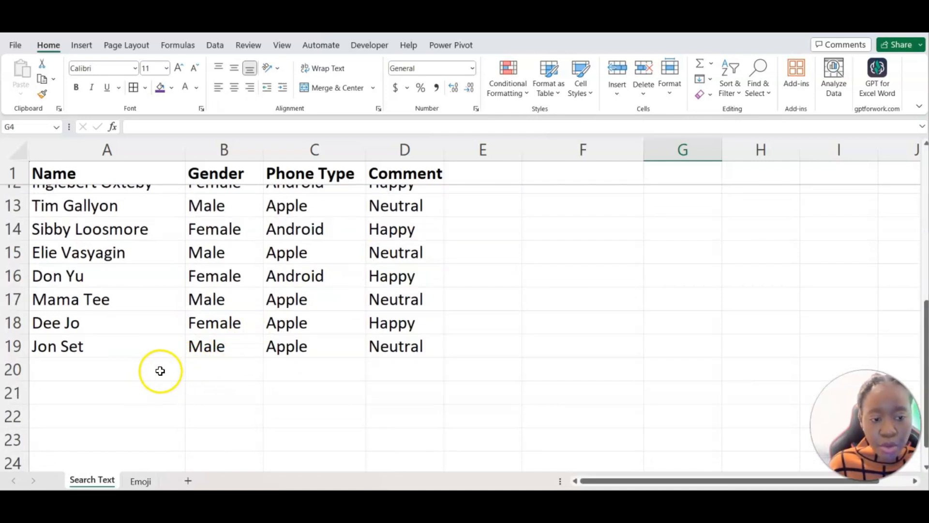
Add the names Test Cone in A20 and Me Cone in A21.
left_click(160, 371)
type("Test Cone")
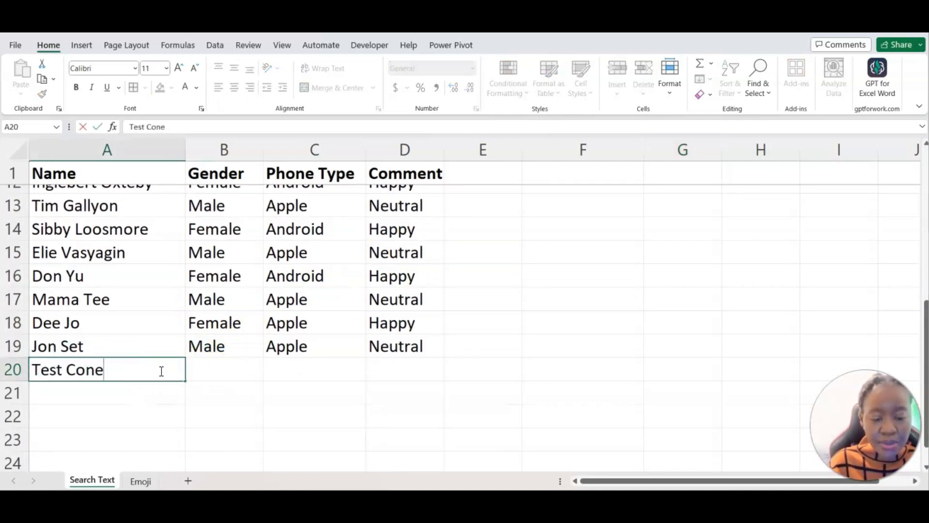
key("Tab")
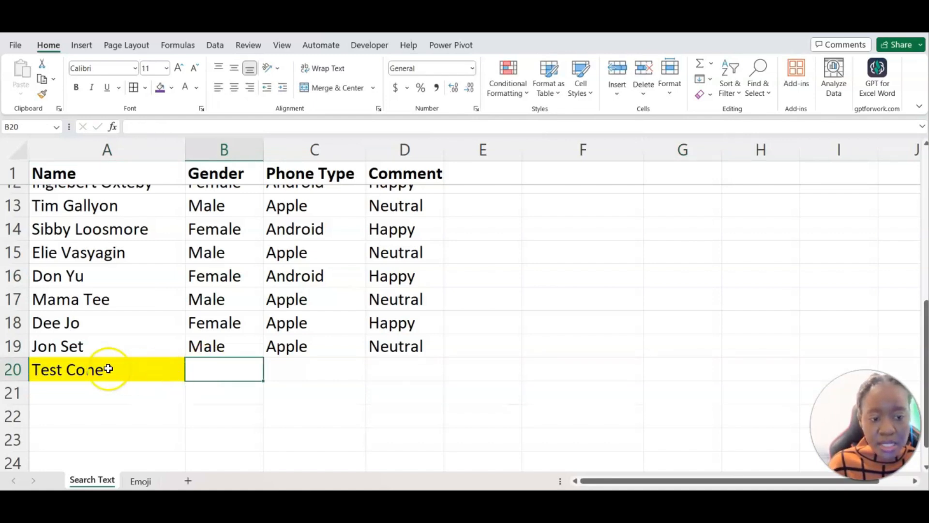
left_click(161, 390)
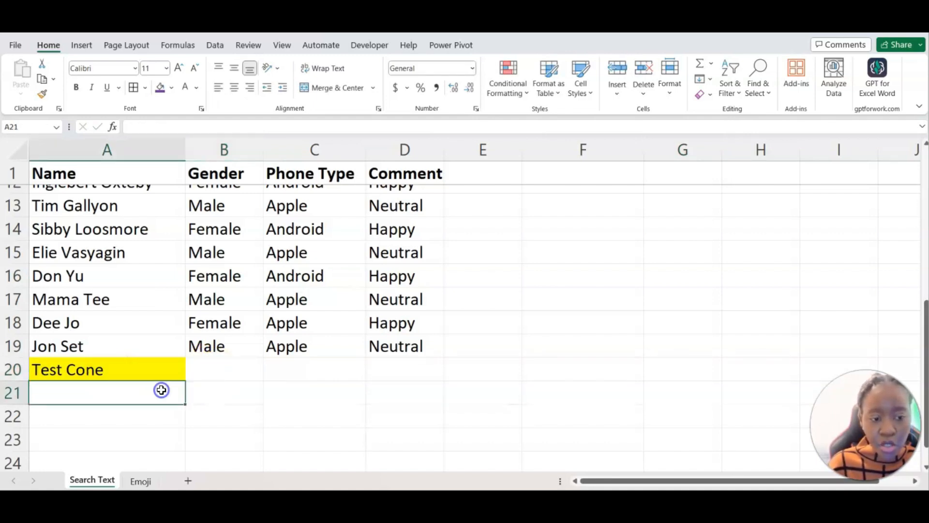
type("Me Cone")
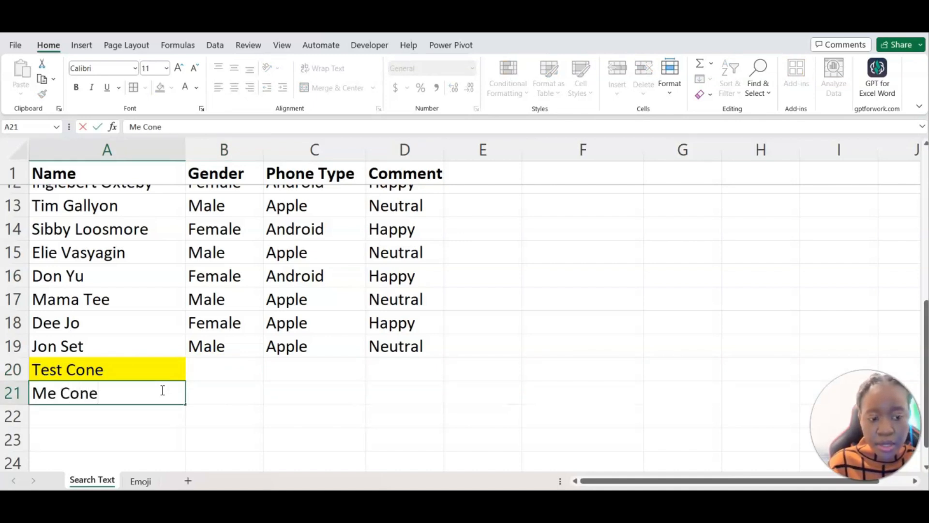
key("Tab")
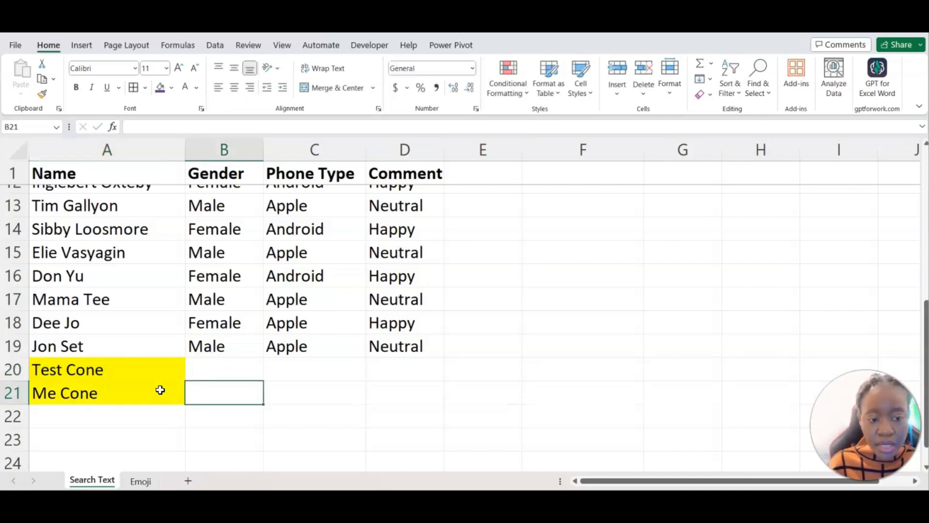
Fill the Test Cone row with Male, Apple and Happy.
left_click(228, 367)
type("Male")
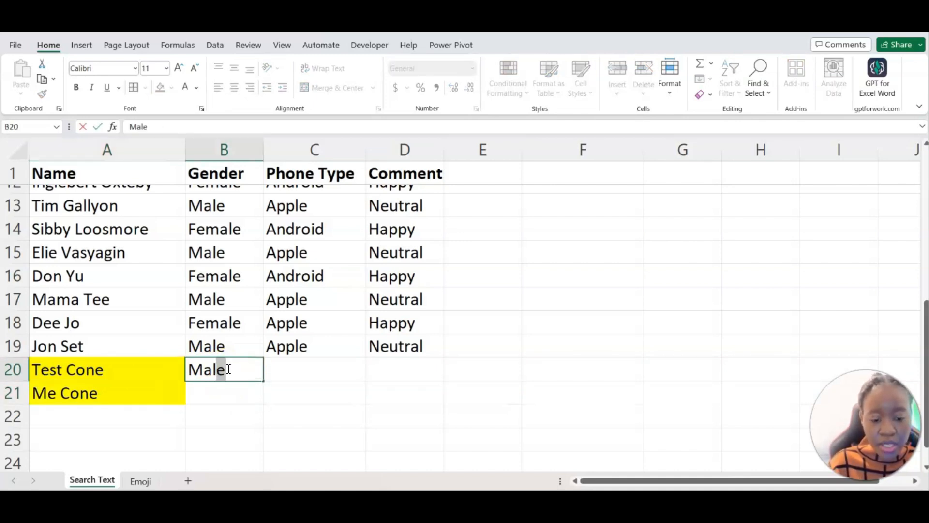
key("Tab")
type("App")
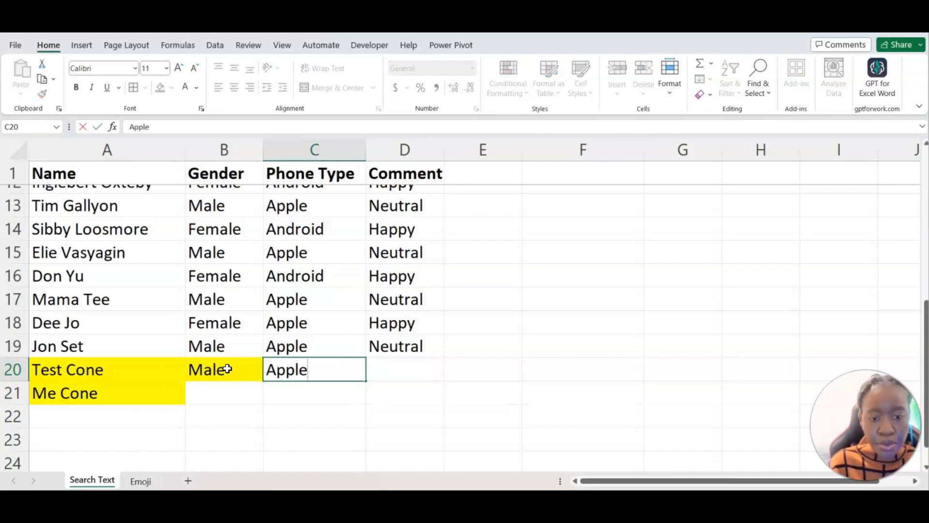
key("Tab")
type("Happy")
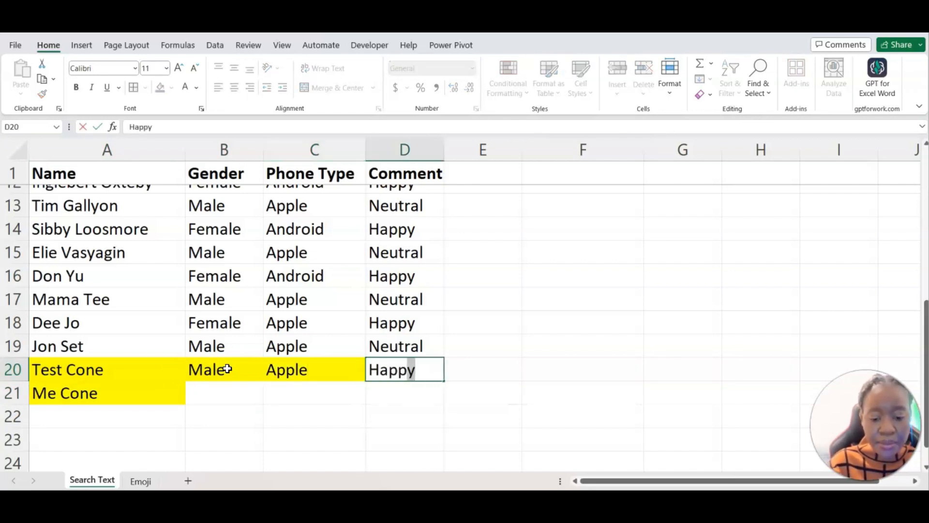
key("Return")
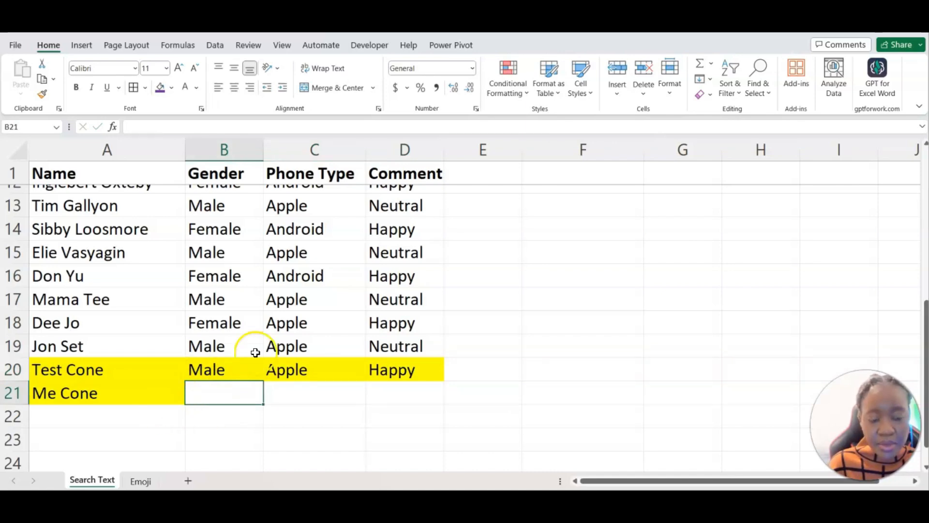
scroll(378, 317, "up", 4)
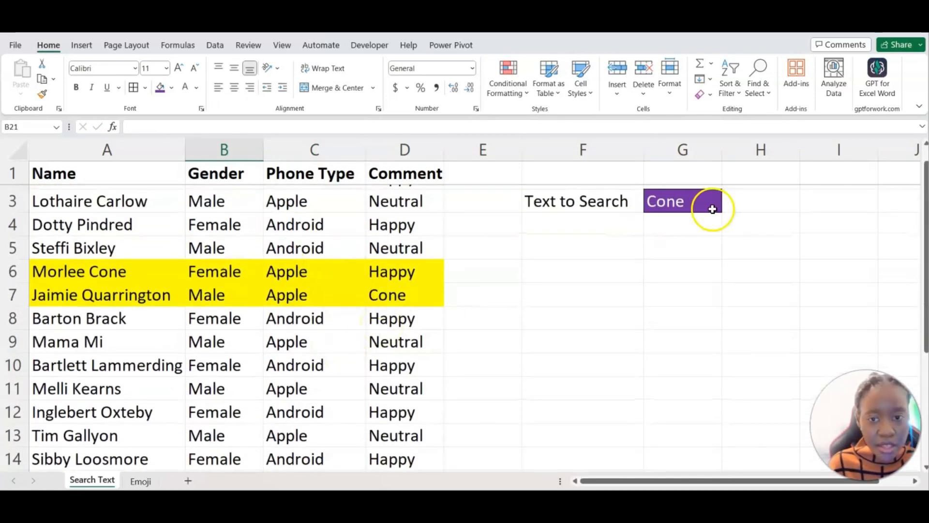
scroll(283, 337, "down", 3)
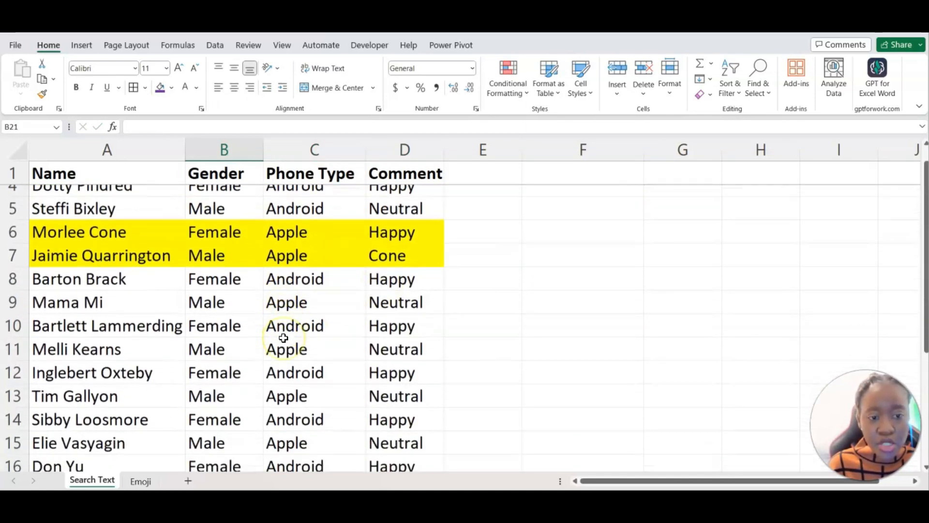
scroll(283, 337, "up", 3)
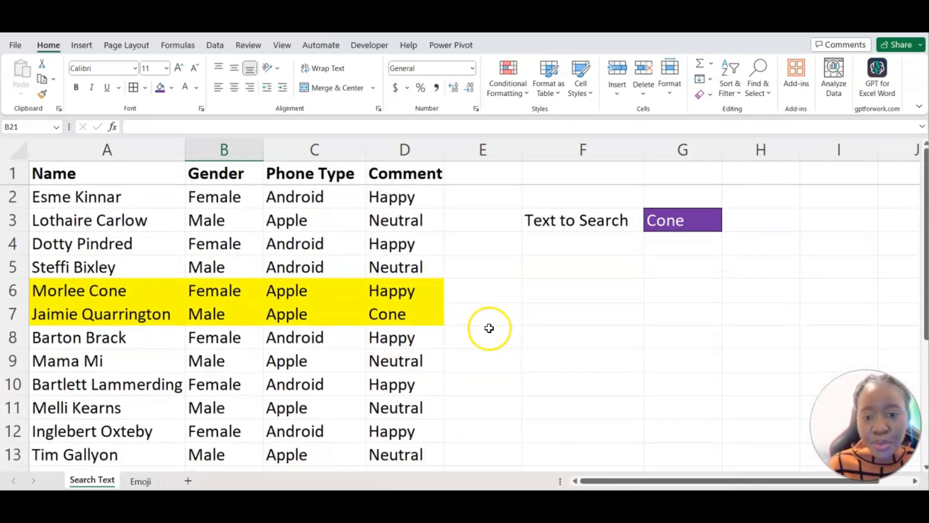
left_click(559, 320)
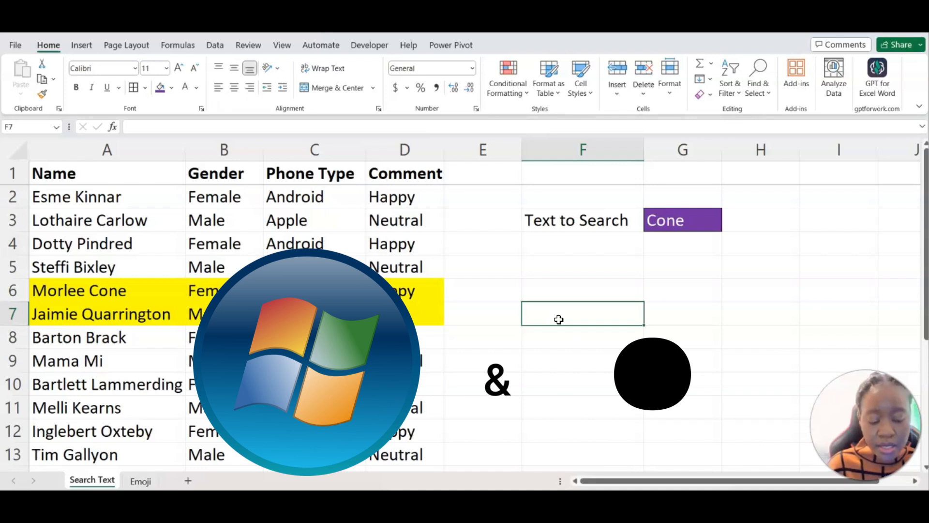
Insert the SO EXCITED FOR THIS GIF from the emoji and GIF panel.
key("super+period")
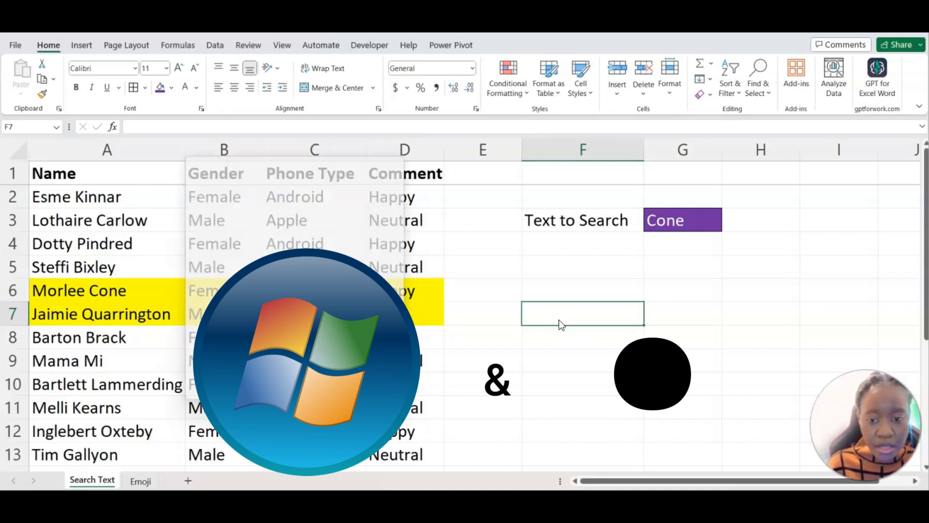
scroll(316, 309, "down", 1)
scroll(317, 309, "up", 3)
left_click(251, 217)
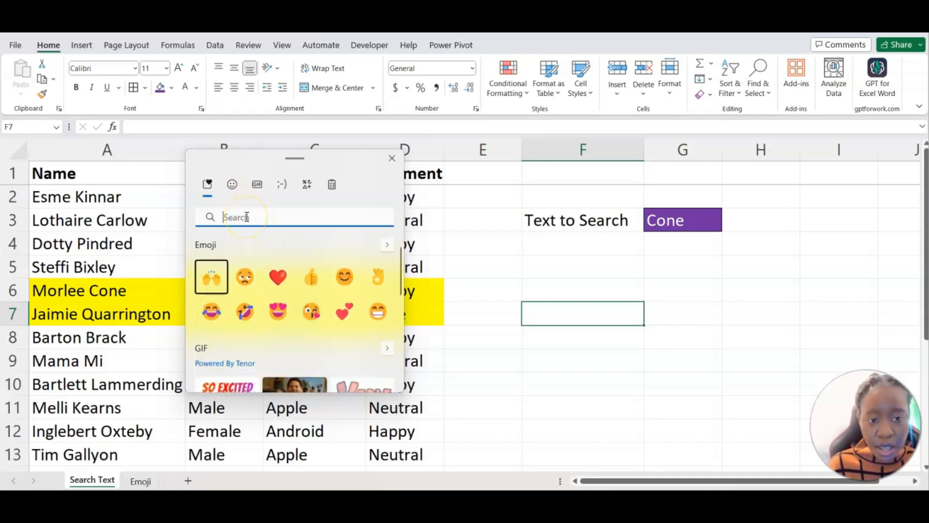
scroll(223, 339, "down", 1)
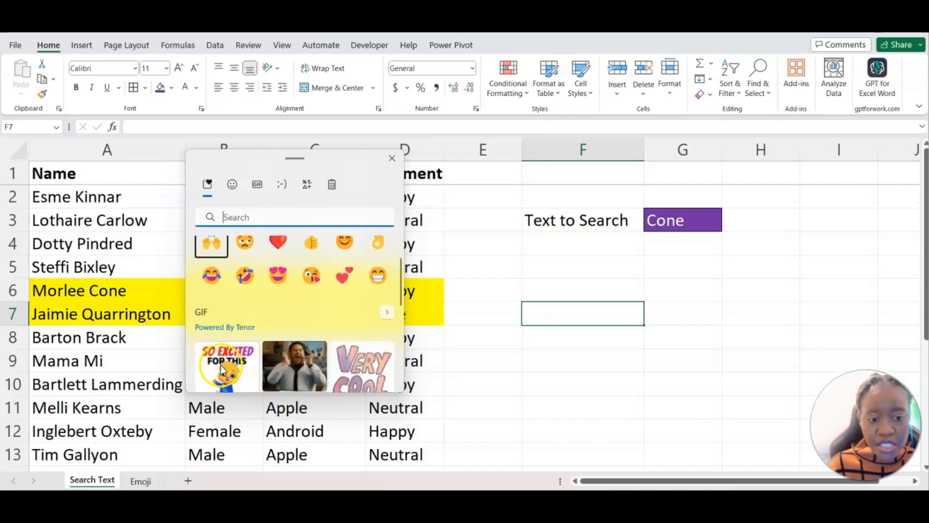
key("ctrl+v")
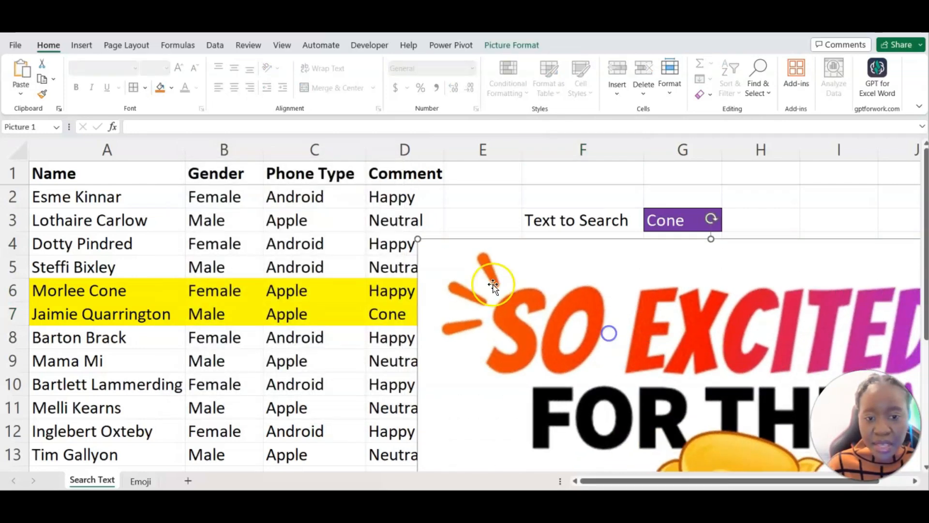
Shrink the GIF and place it below the Cone search cell, then go to the Emoji sheet.
left_click_drag(420, 240, 647, 411)
left_click_drag(685, 444, 506, 276)
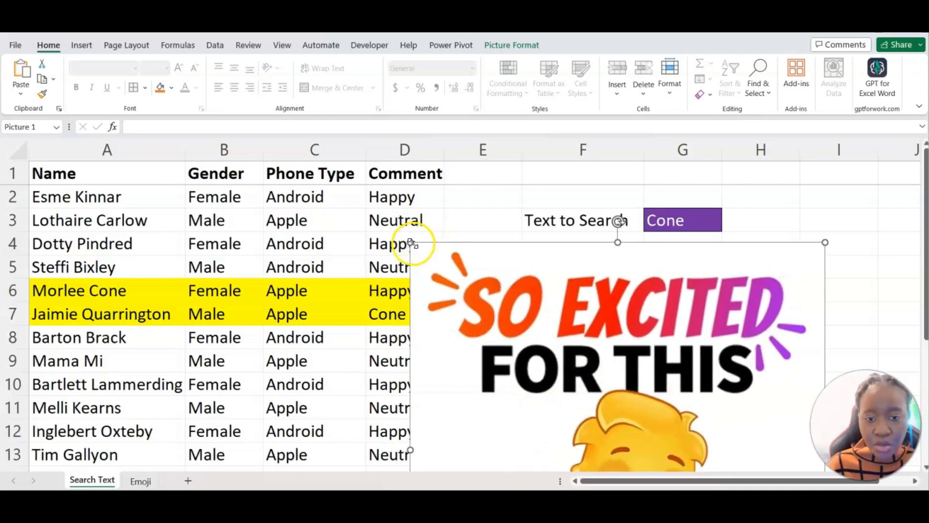
left_click_drag(411, 241, 598, 422)
left_click_drag(674, 445, 547, 269)
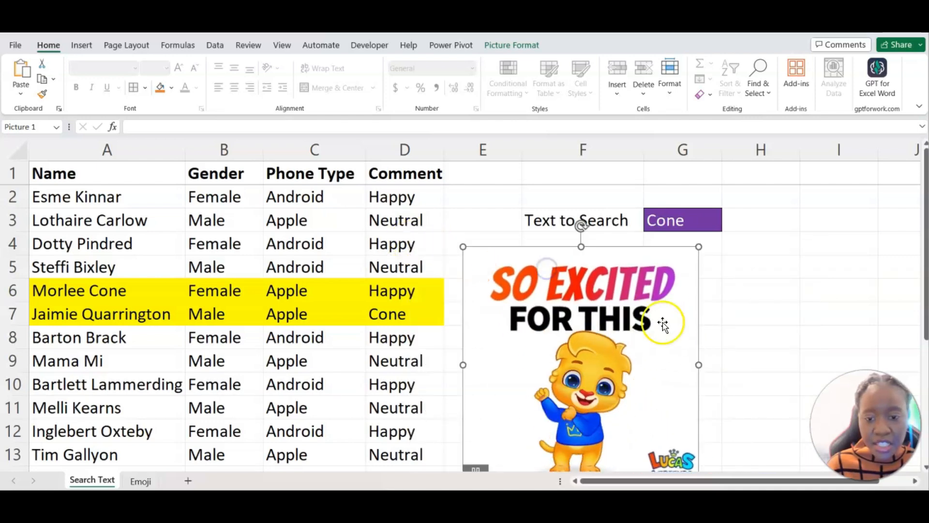
scroll(797, 313, "down", 1)
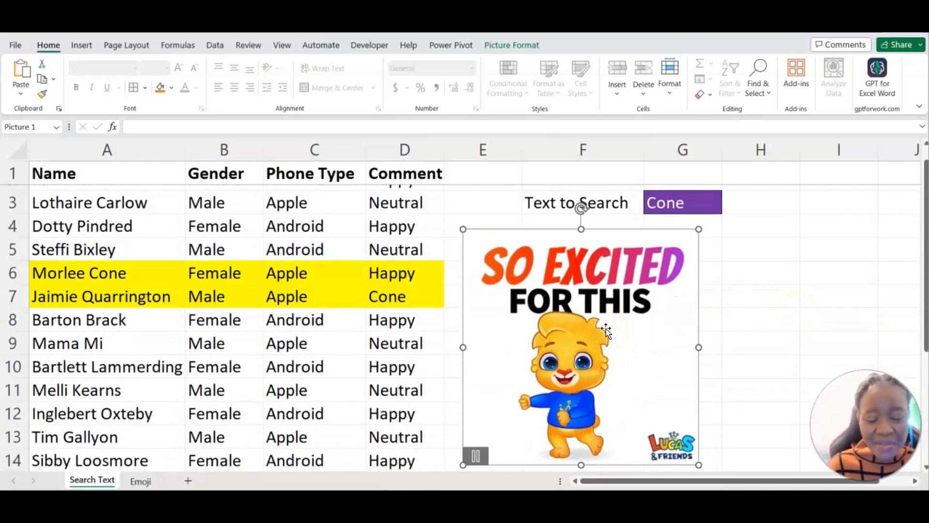
left_click(144, 481)
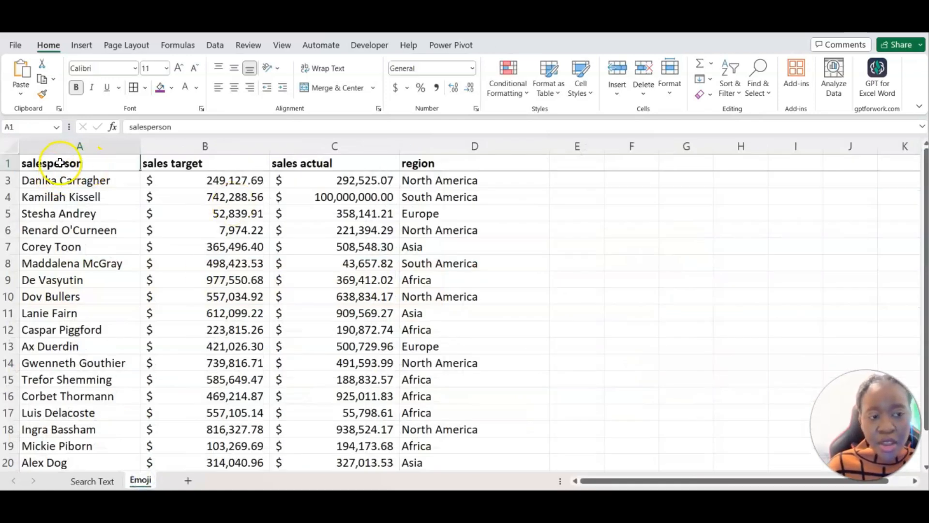
left_click(221, 180)
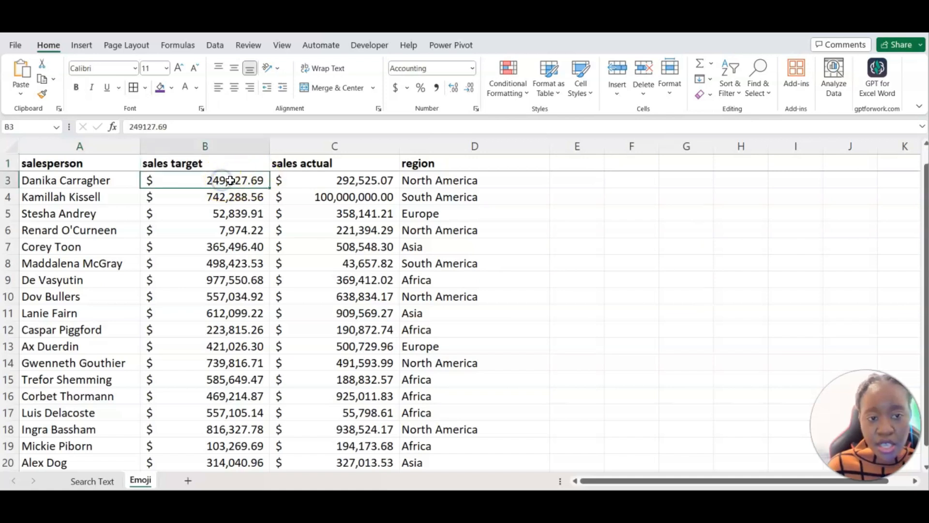
left_click(357, 180)
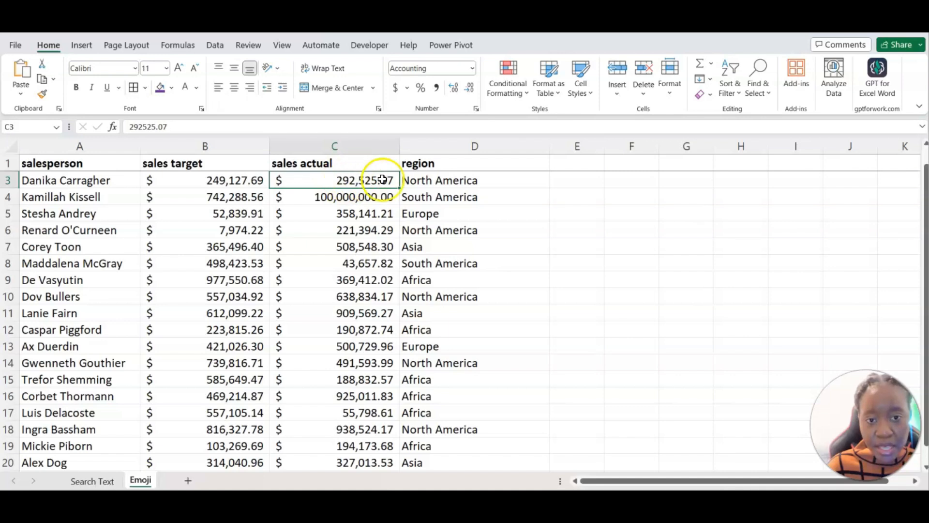
left_click(433, 182)
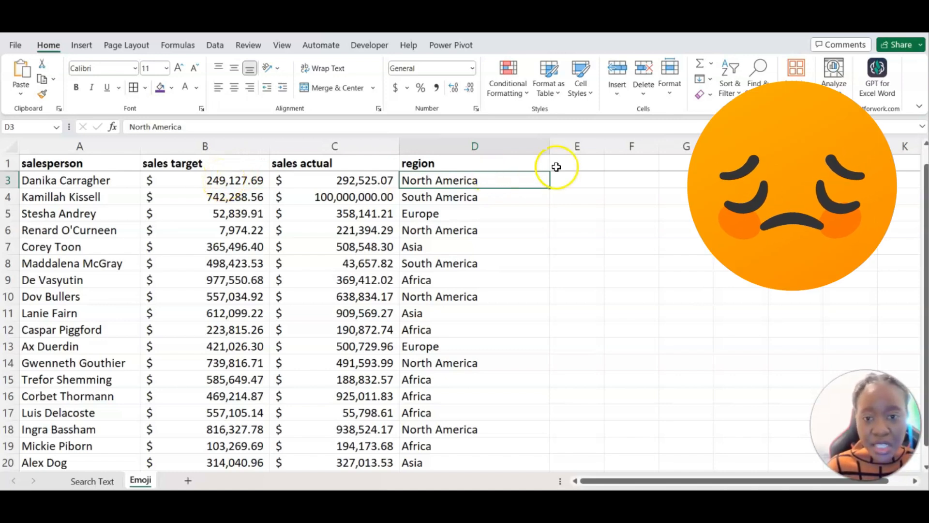
left_click(577, 164)
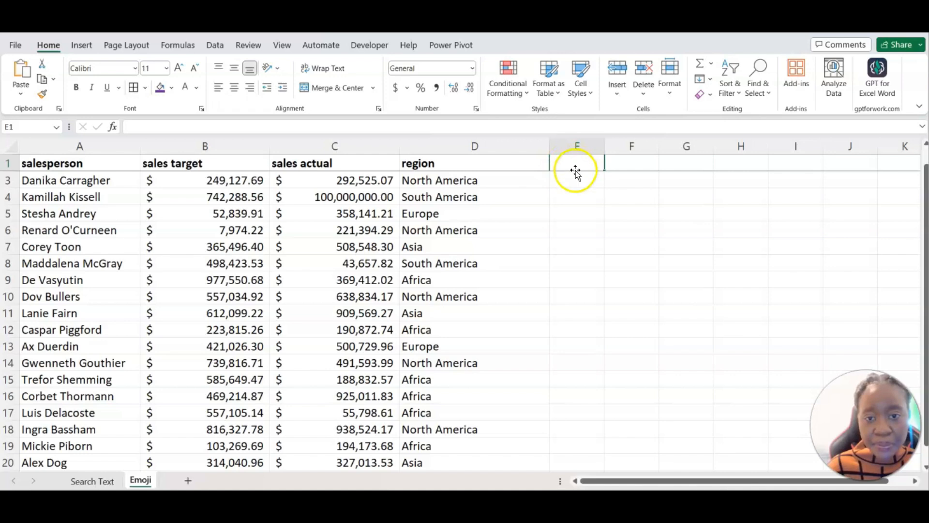
Type the header Performance in E1 and begin an =IF( formula in E2.
type("Per")
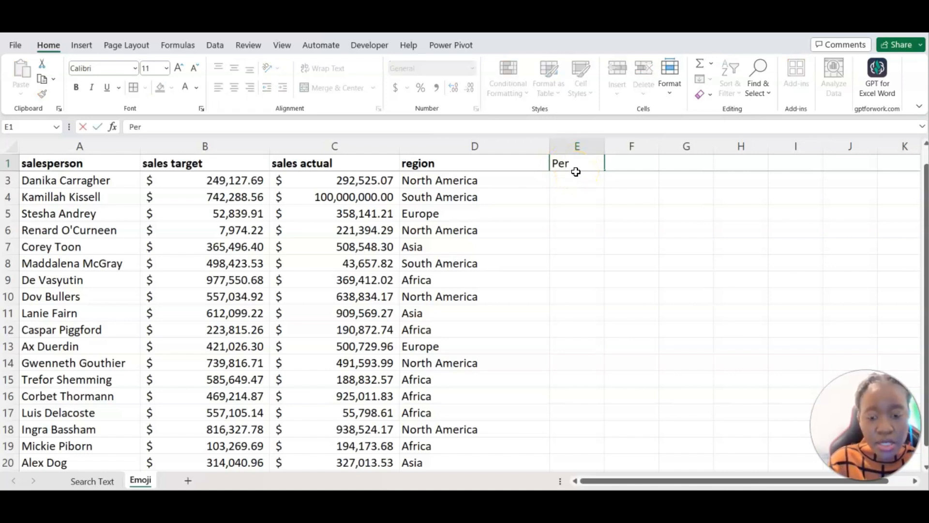
type("formance")
key("Return")
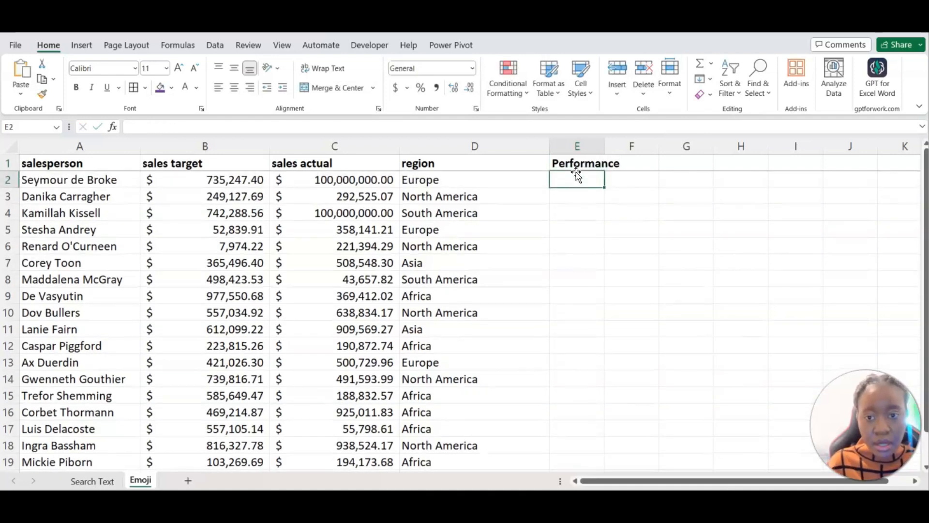
scroll(576, 172, "down", 1)
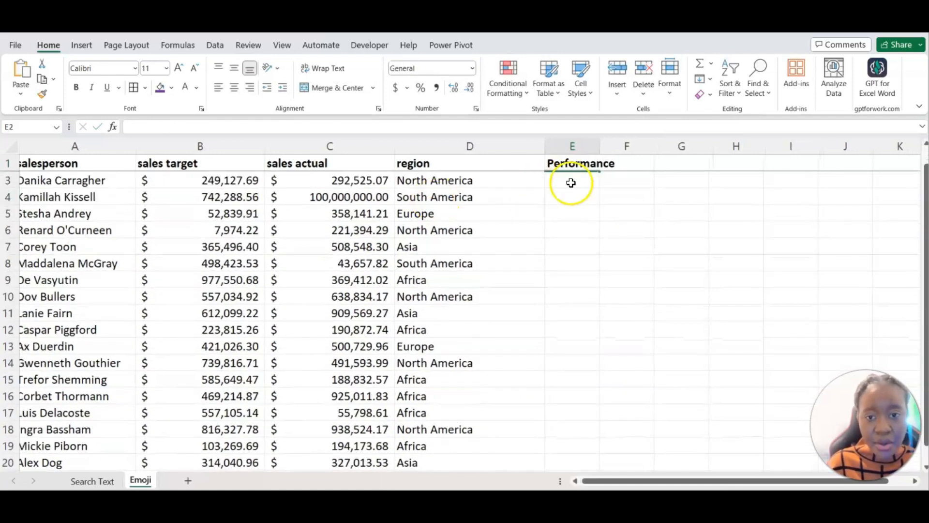
scroll(532, 207, "up", 1)
scroll(532, 207, "down", 1)
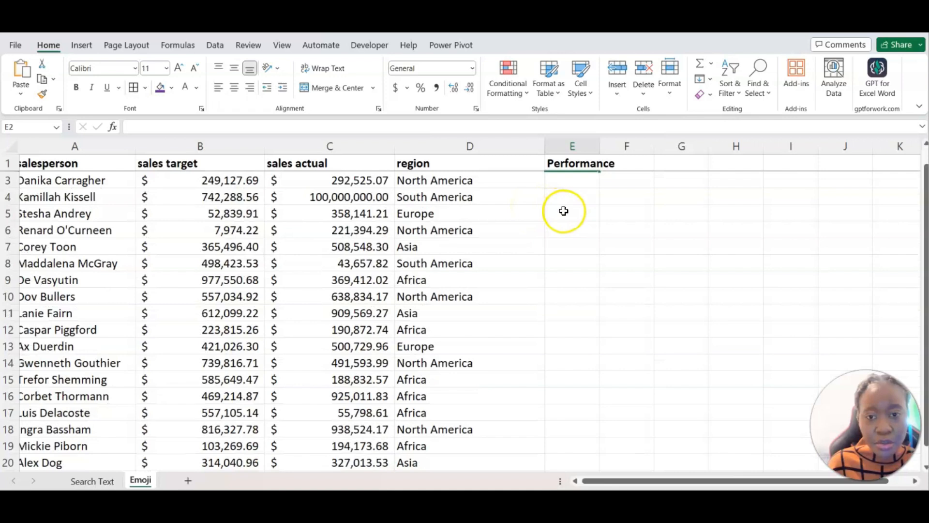
scroll(564, 212, "up", 1)
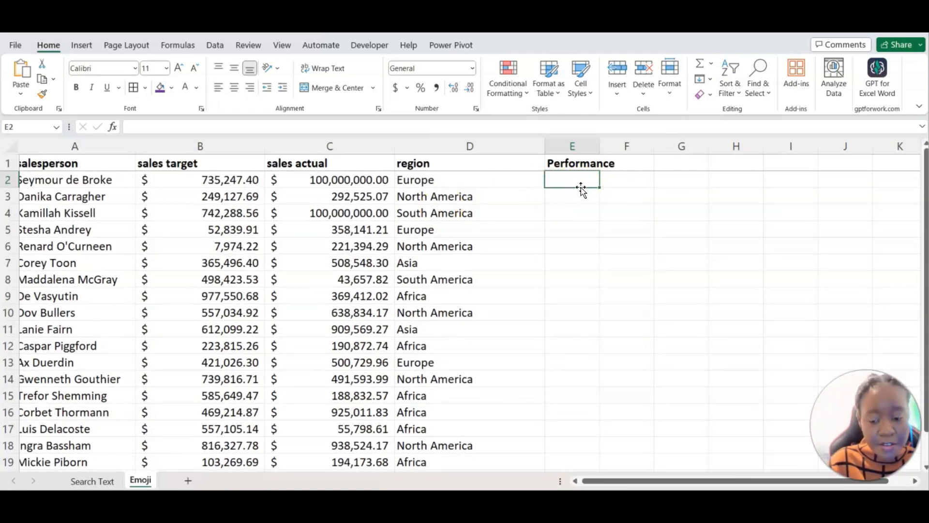
type("=IF(")
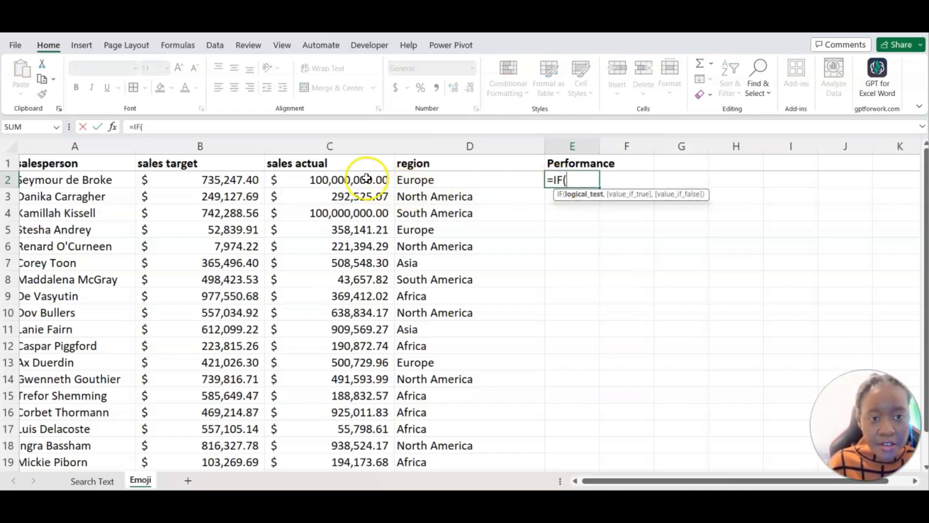
Extend E2's formula to =IF(C2>=B2," and bring up the emoji picker.
left_click(322, 180)
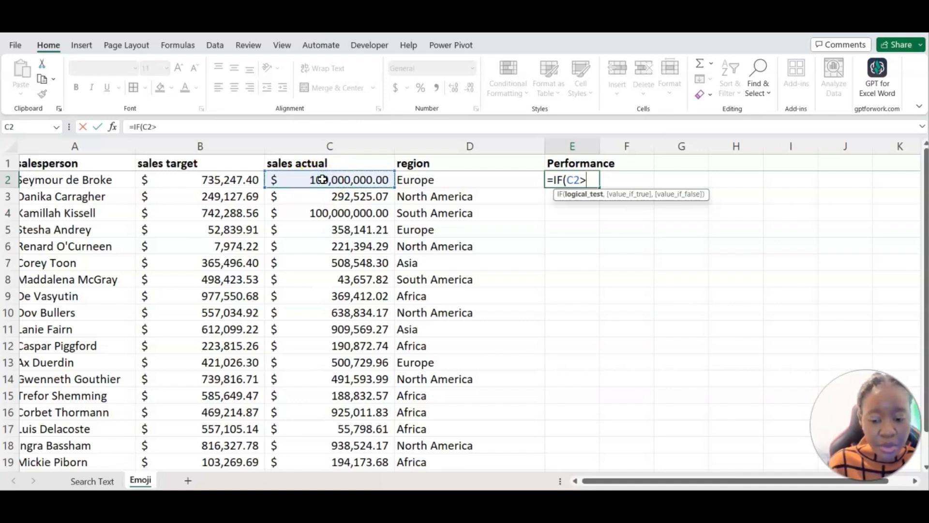
left_click(242, 178)
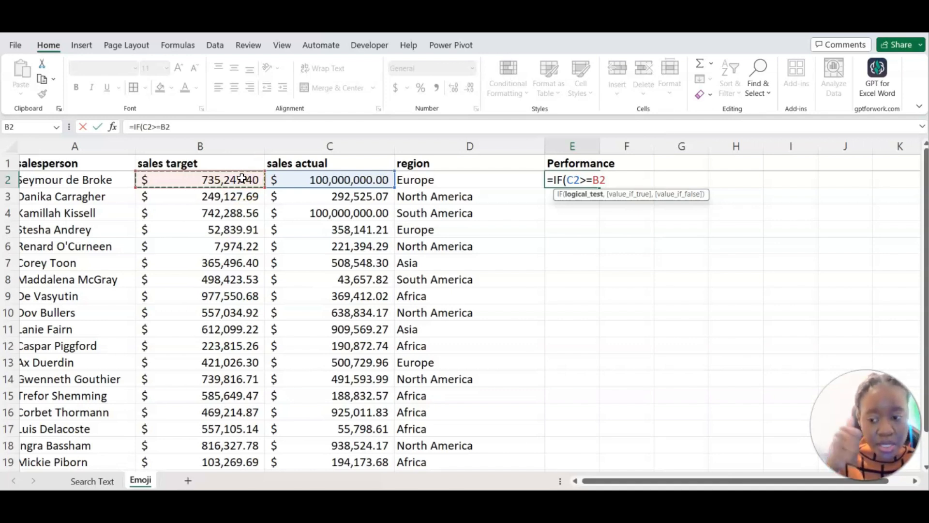
type(",")
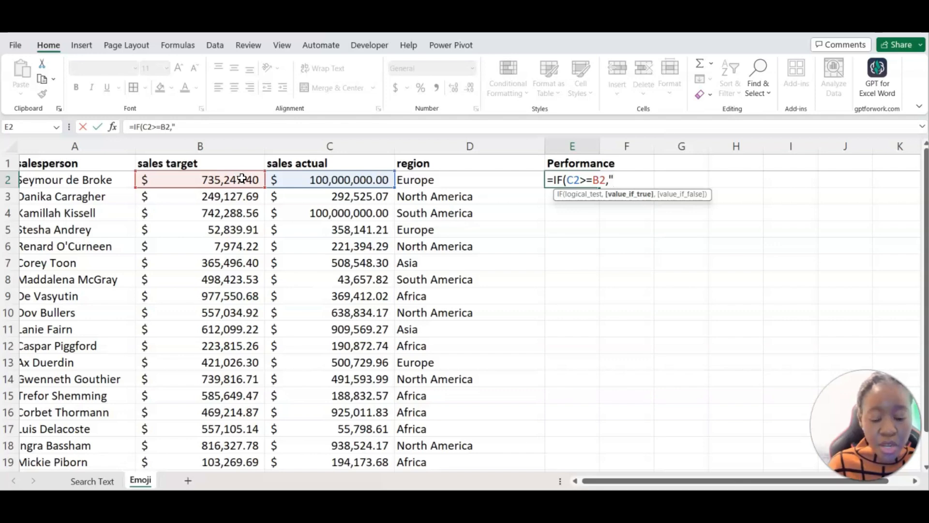
key("super+period")
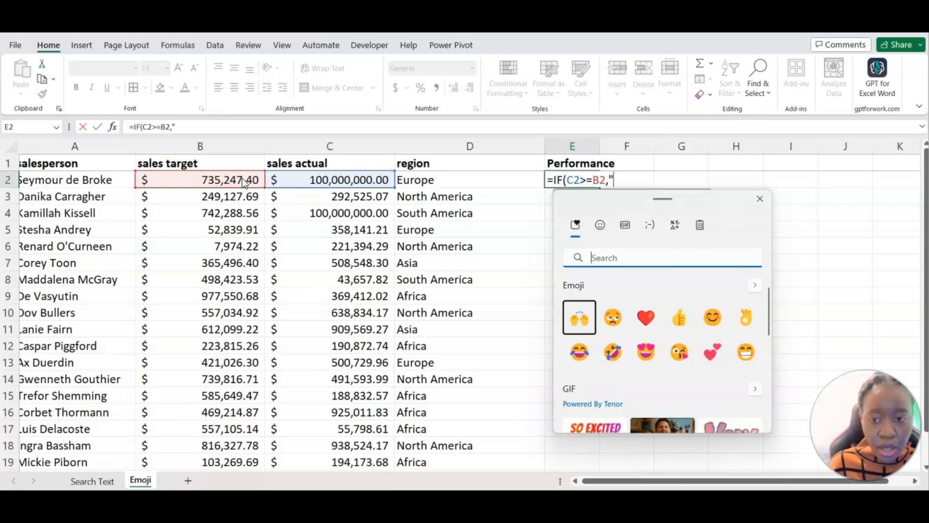
Complete E2 as =IF(C2>=B2,"👍","😞") with thumbs-up and unamused-face results.
left_click(680, 317)
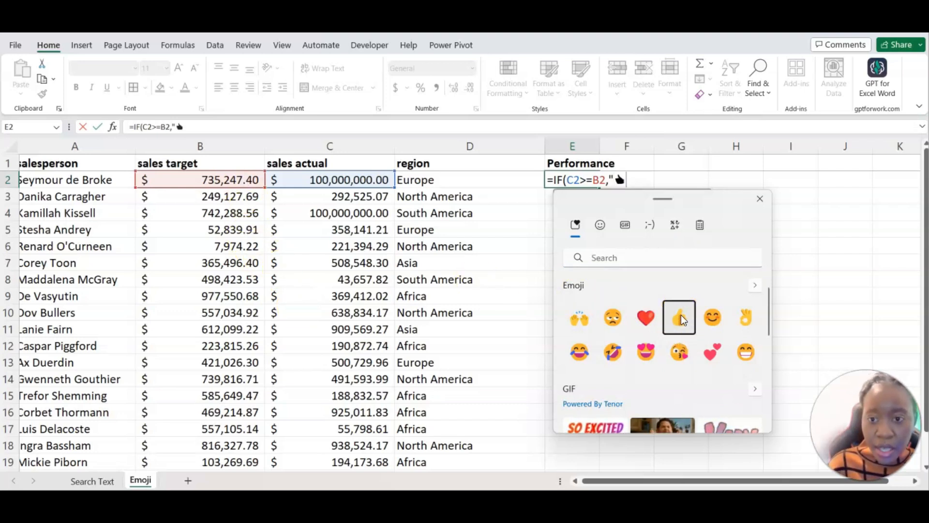
key("Escape")
type("\",\"")
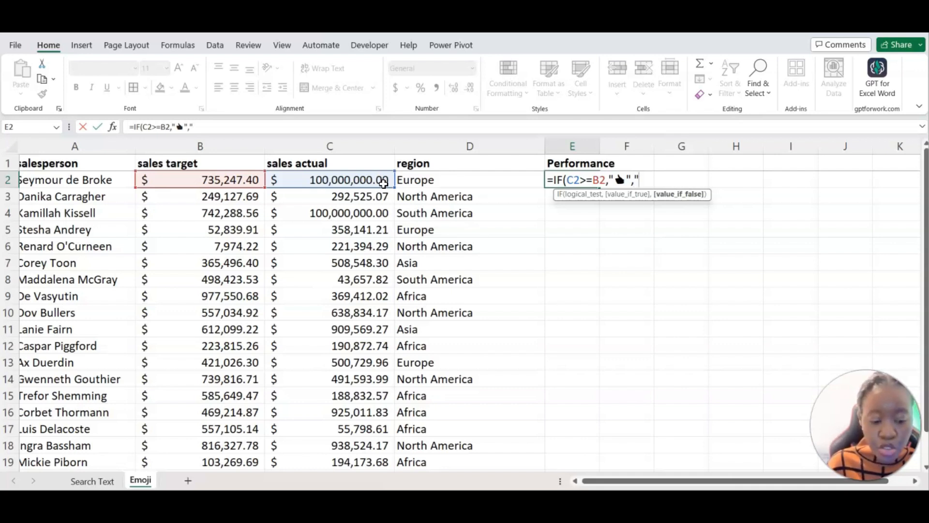
key("super+period")
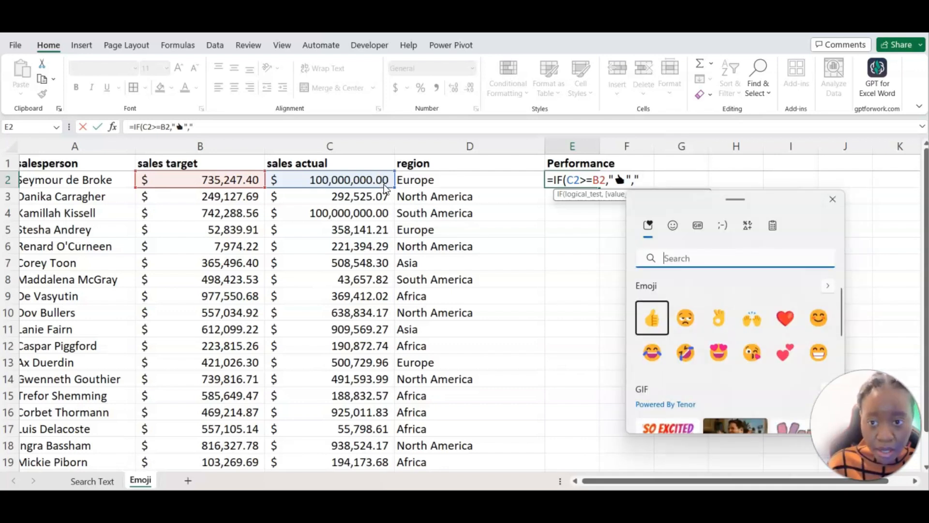
left_click(688, 322)
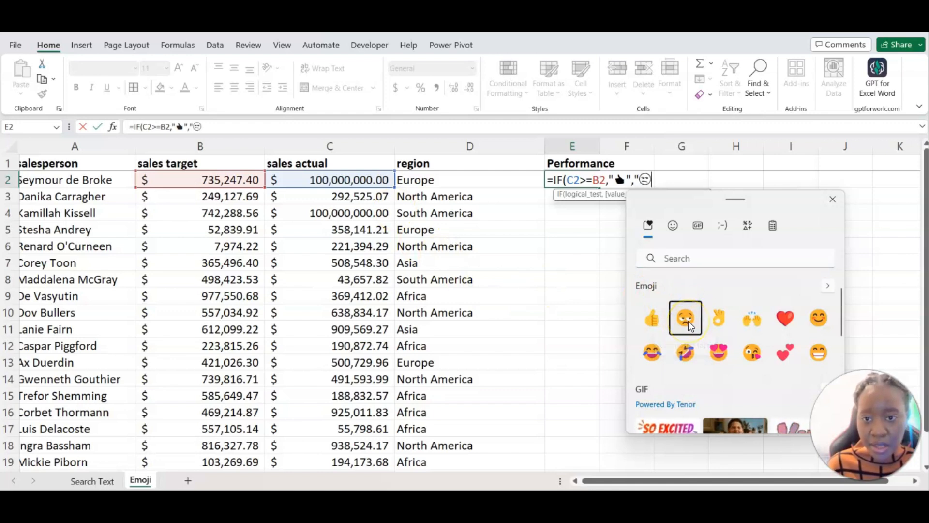
type("\"")
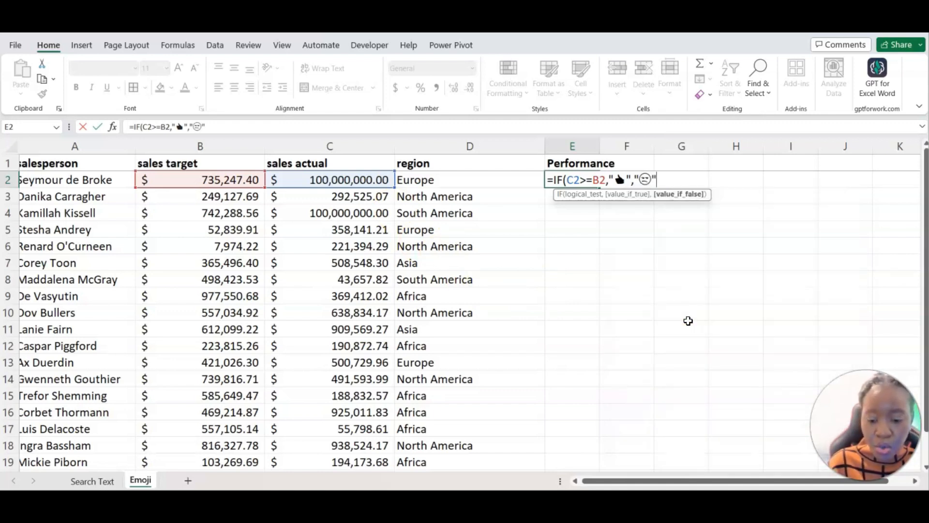
type(")")
key("Return")
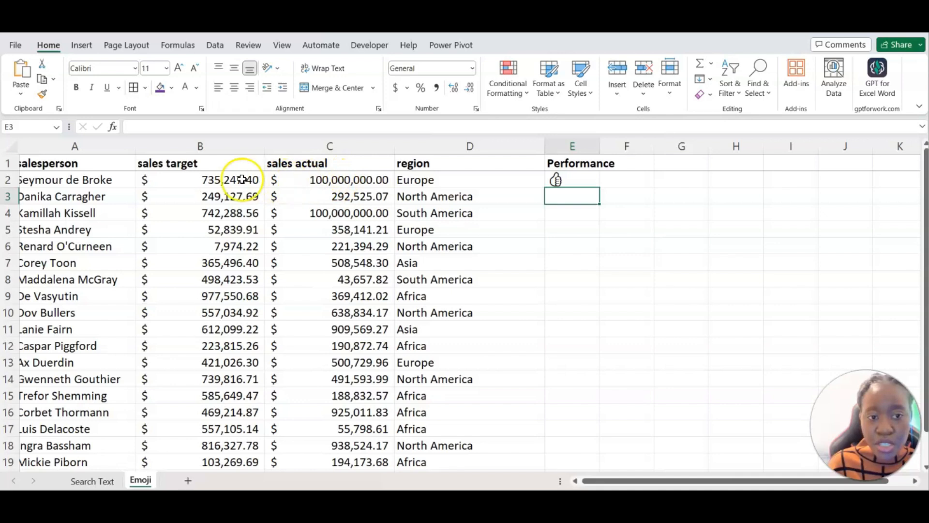
left_click(586, 180)
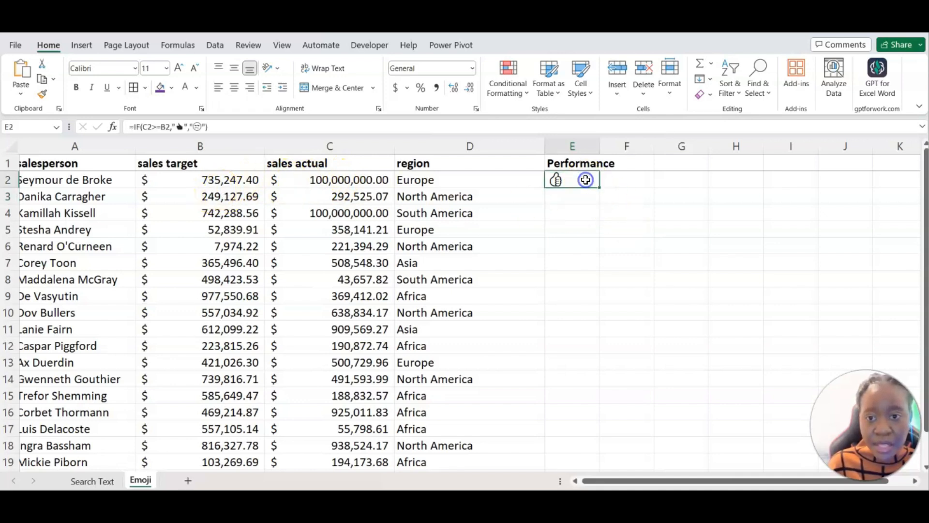
Fill the Performance formula down column E and paste 100,000,000.00 from C2 into C8.
double_click(599, 188)
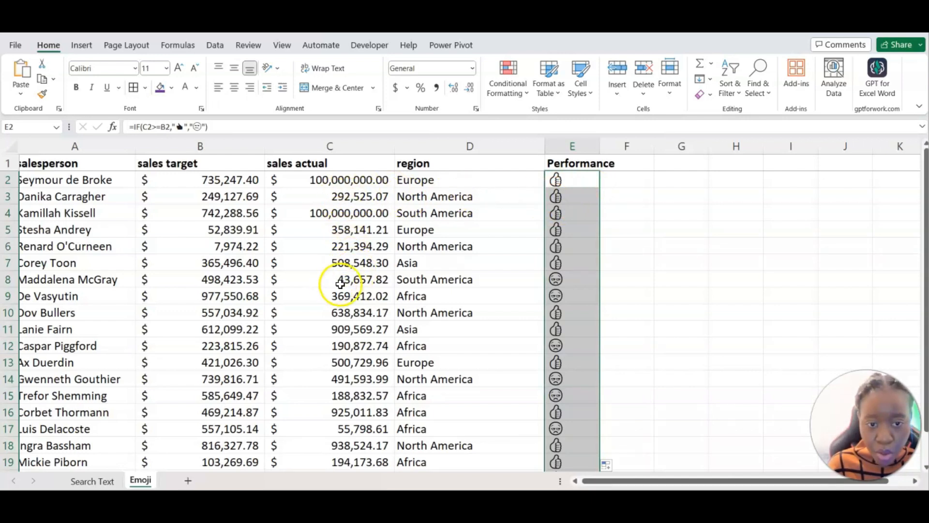
left_click(79, 283)
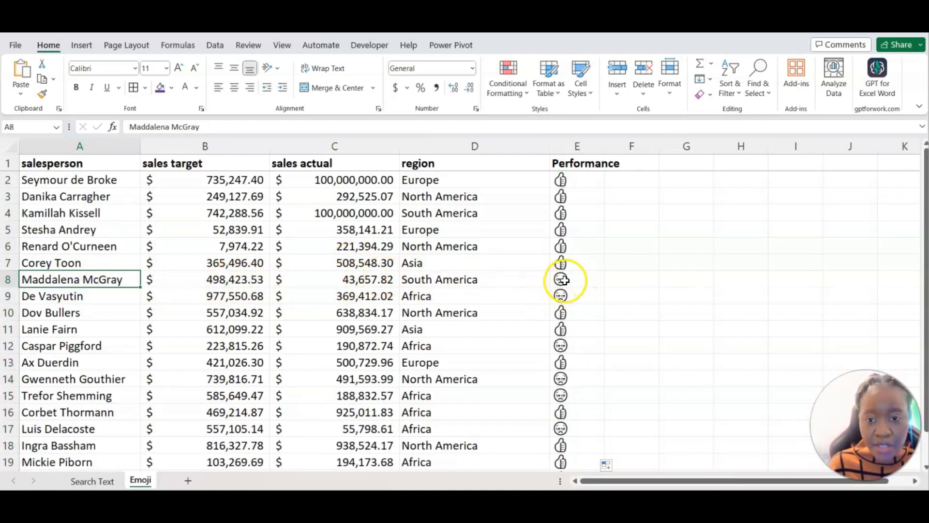
left_click(341, 280)
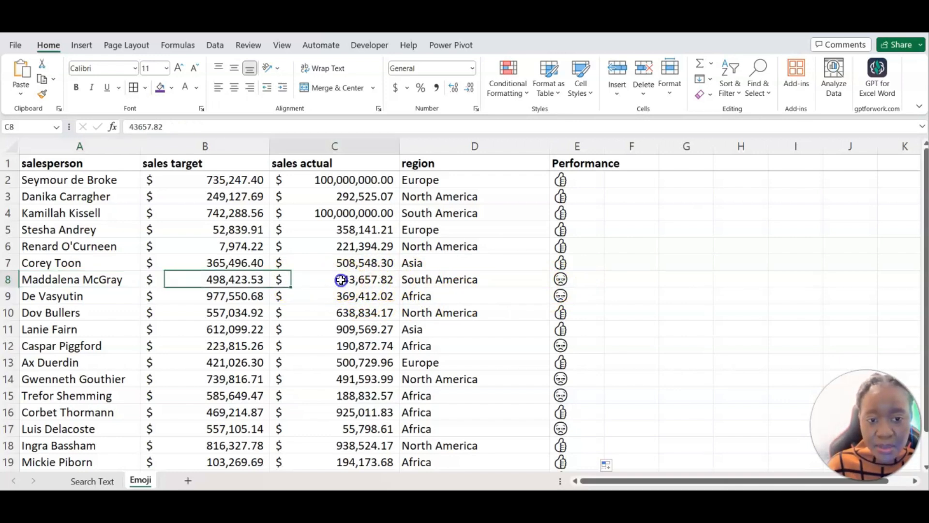
left_click(352, 182)
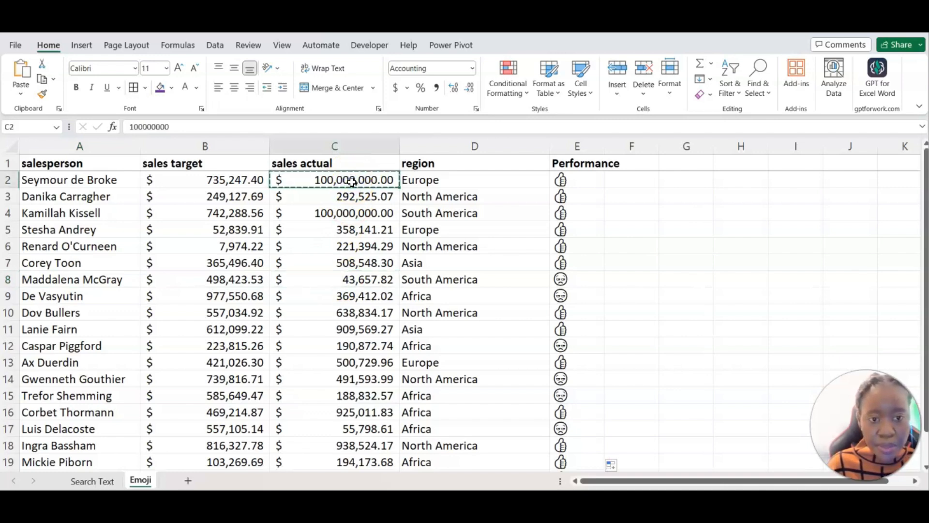
left_click(317, 280)
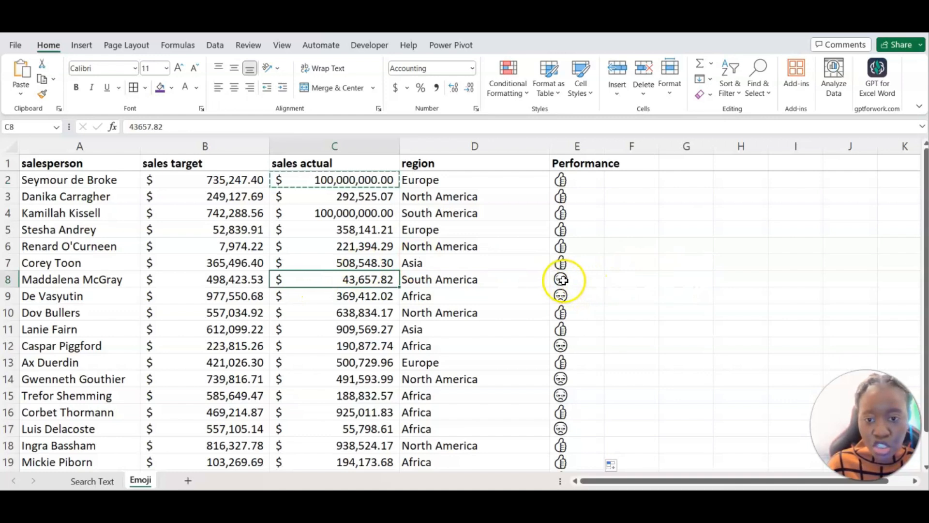
type("100,000,000.00")
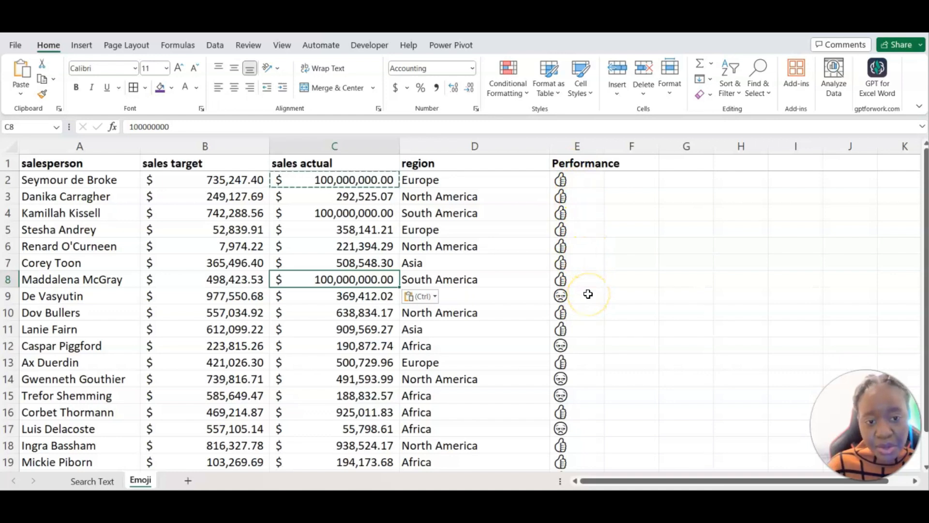
left_click(273, 258)
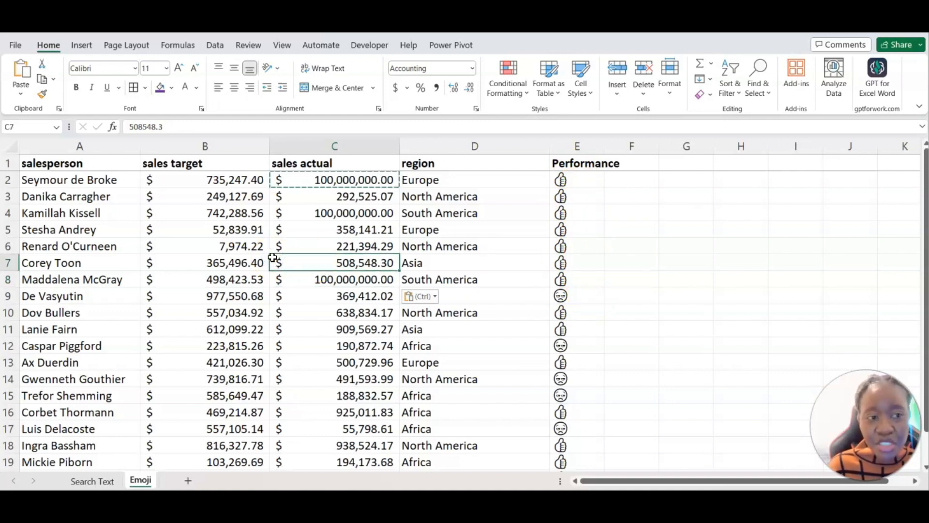
Insert a PivotTable from the sales table range on a new worksheet.
left_click(83, 48)
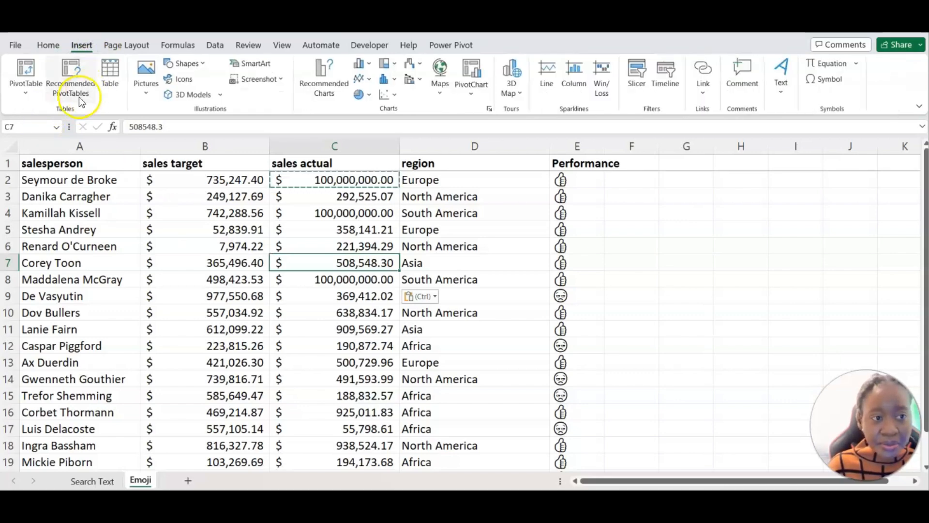
left_click(22, 80)
left_click(54, 116)
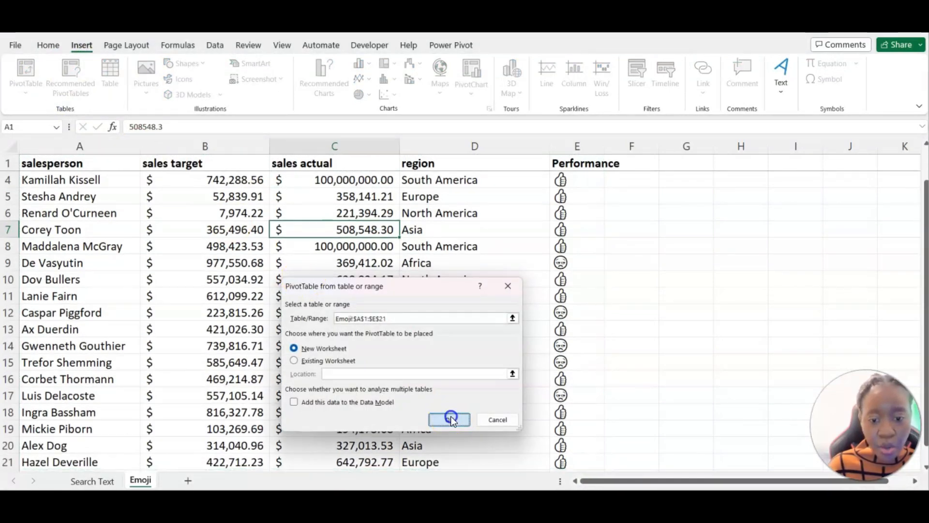
left_click(450, 419)
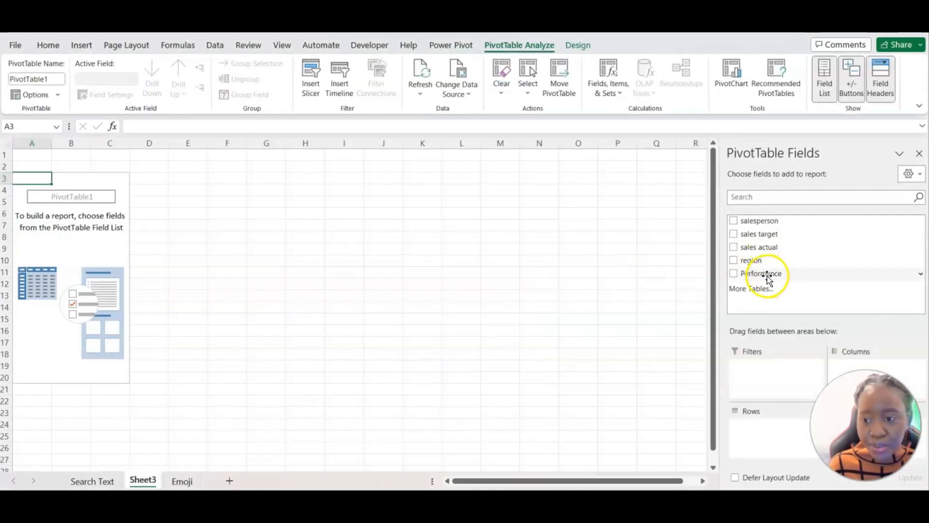
Lay out the PivotTable with Performance as columns, region as rows, and salesperson counted in Values.
left_click_drag(769, 279, 819, 330)
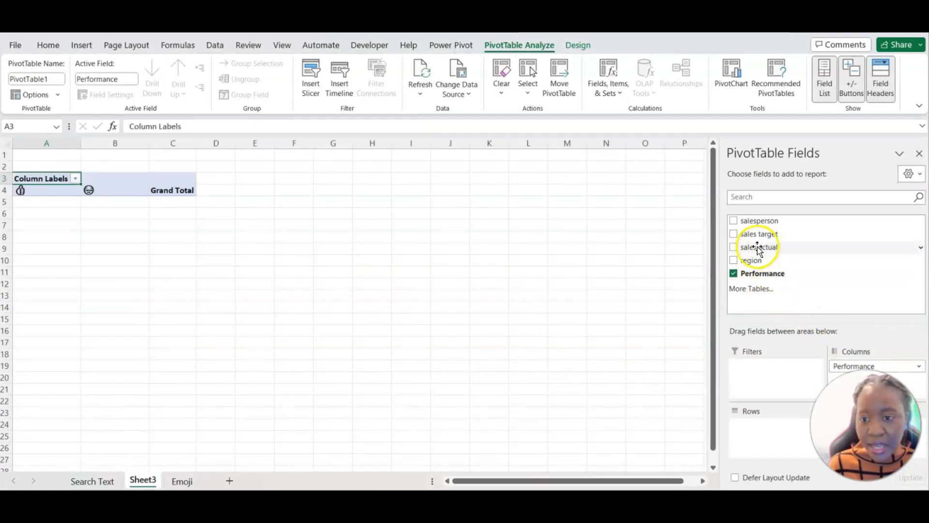
left_click_drag(751, 261, 764, 435)
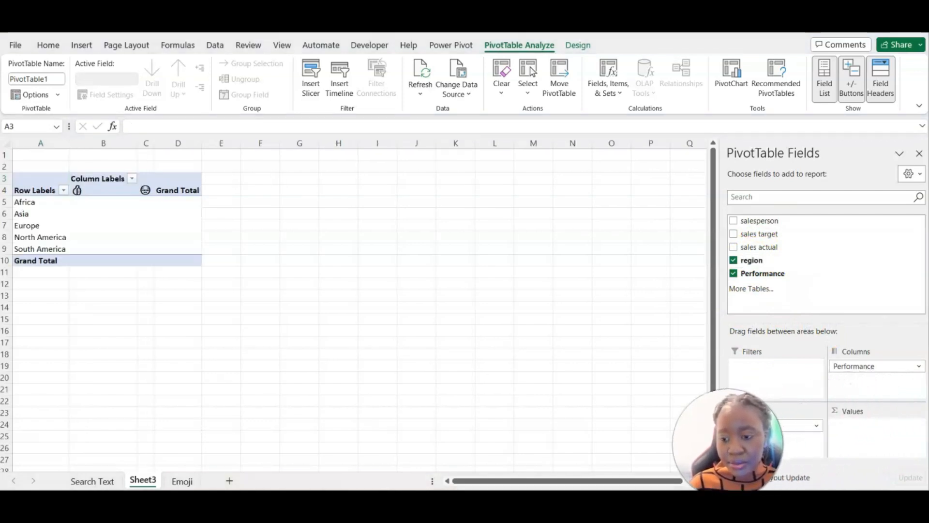
left_click_drag(764, 226, 855, 449)
left_click_drag(774, 222, 861, 435)
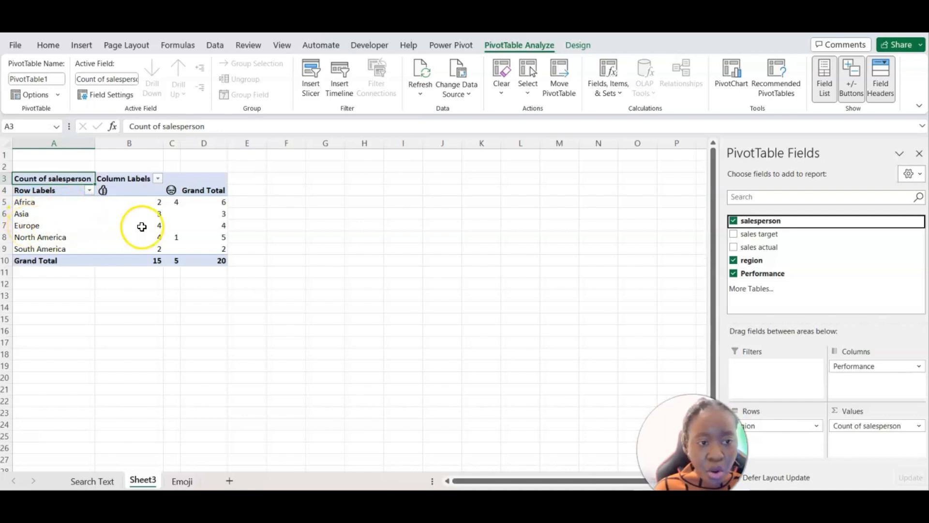
Drill into Africa's unamused-face count to list its four salespeople, then select their Performance results.
mouse_move(157, 227)
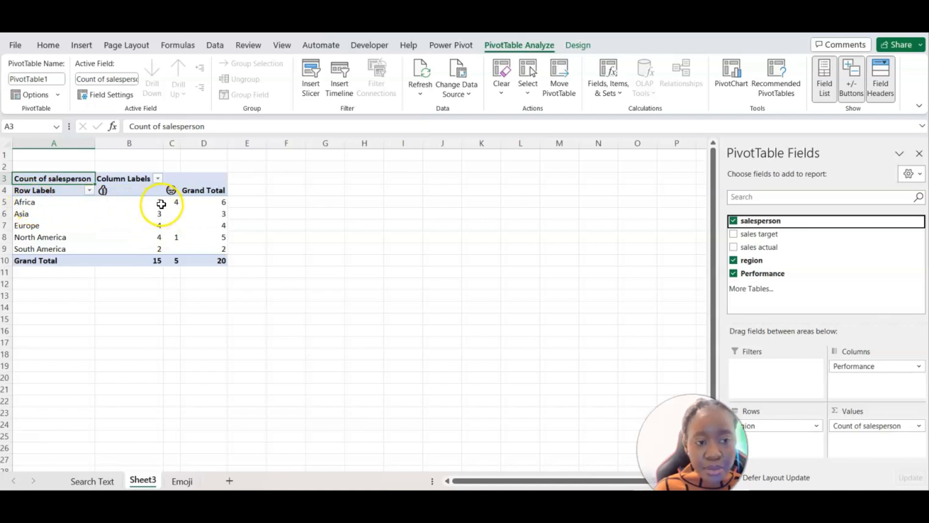
mouse_move(155, 204)
mouse_move(104, 192)
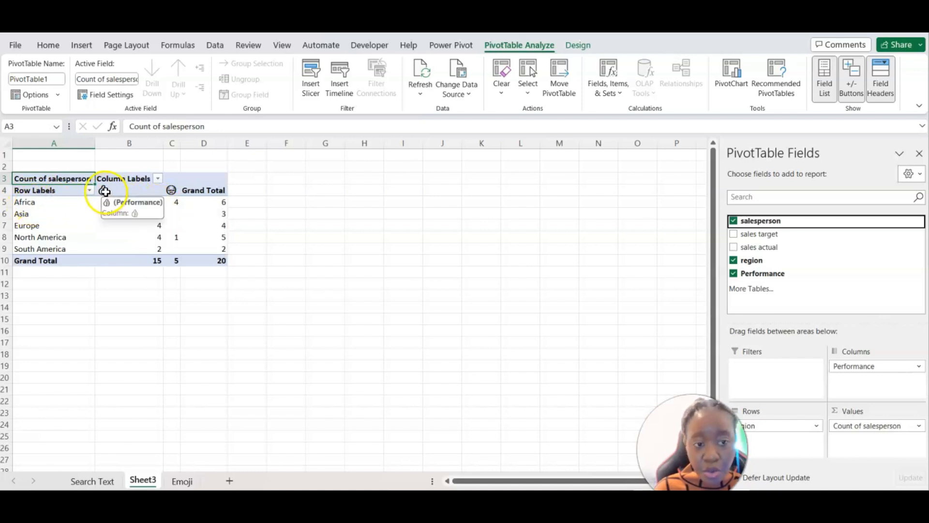
double_click(179, 202)
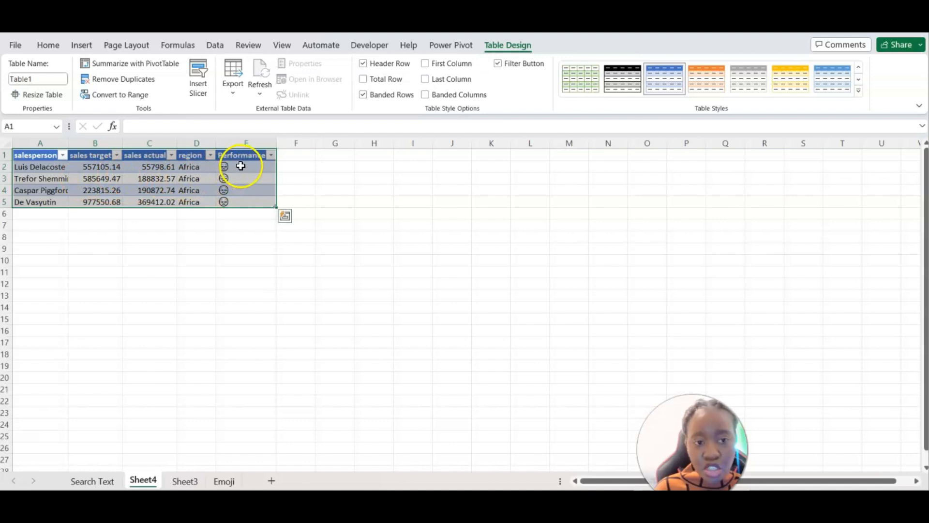
left_click_drag(241, 166, 241, 185)
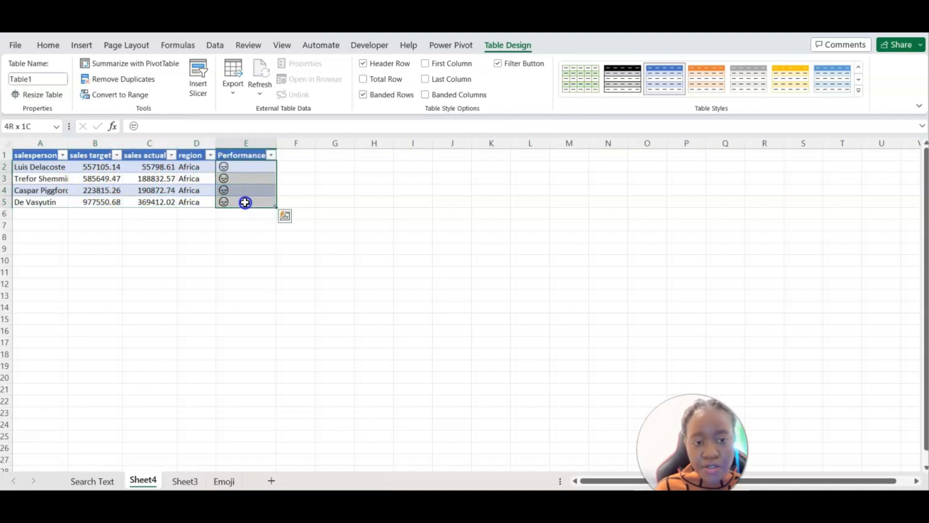